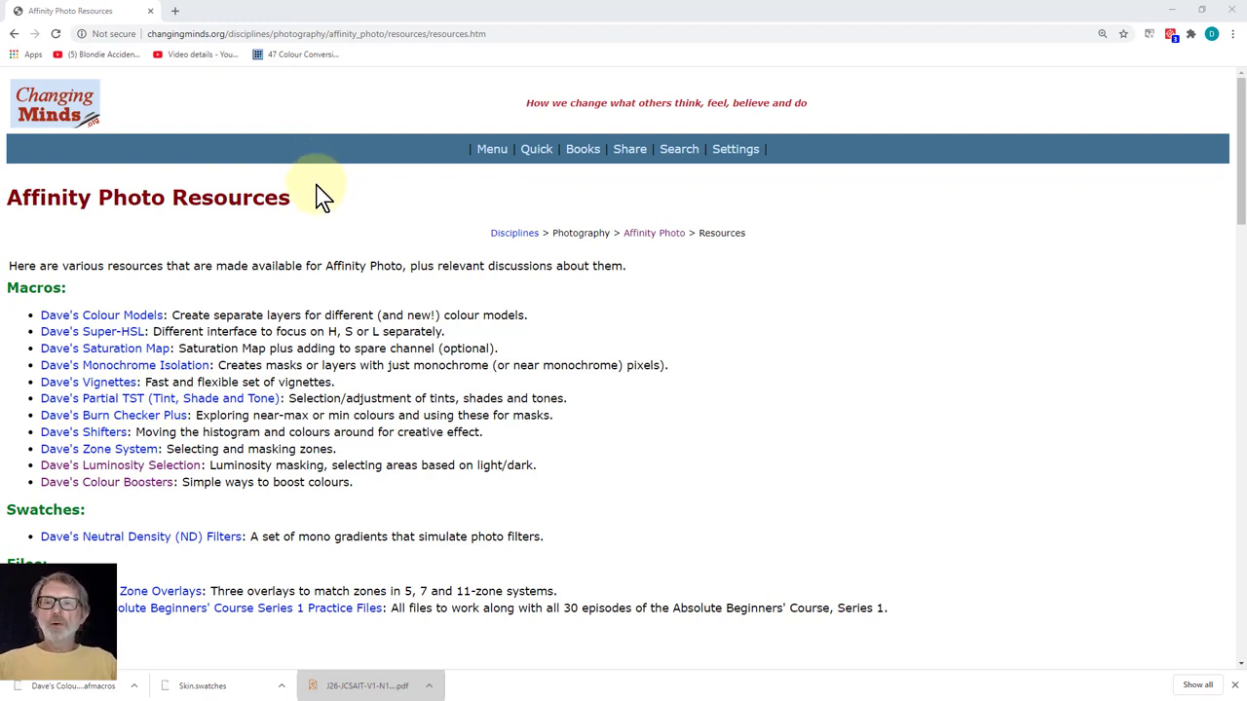
Open the Dave's Colour Boosters download link, then return to Affinity Photo showing before.jpg.
click(115, 487)
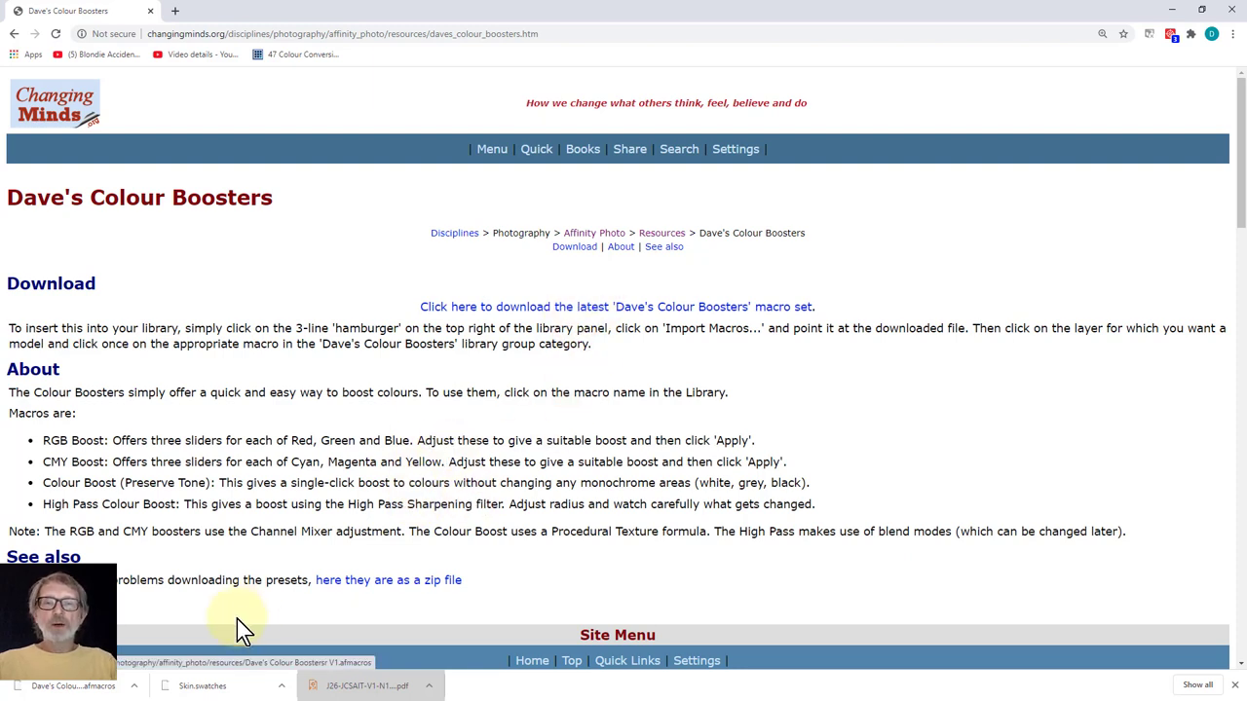
click(151, 13)
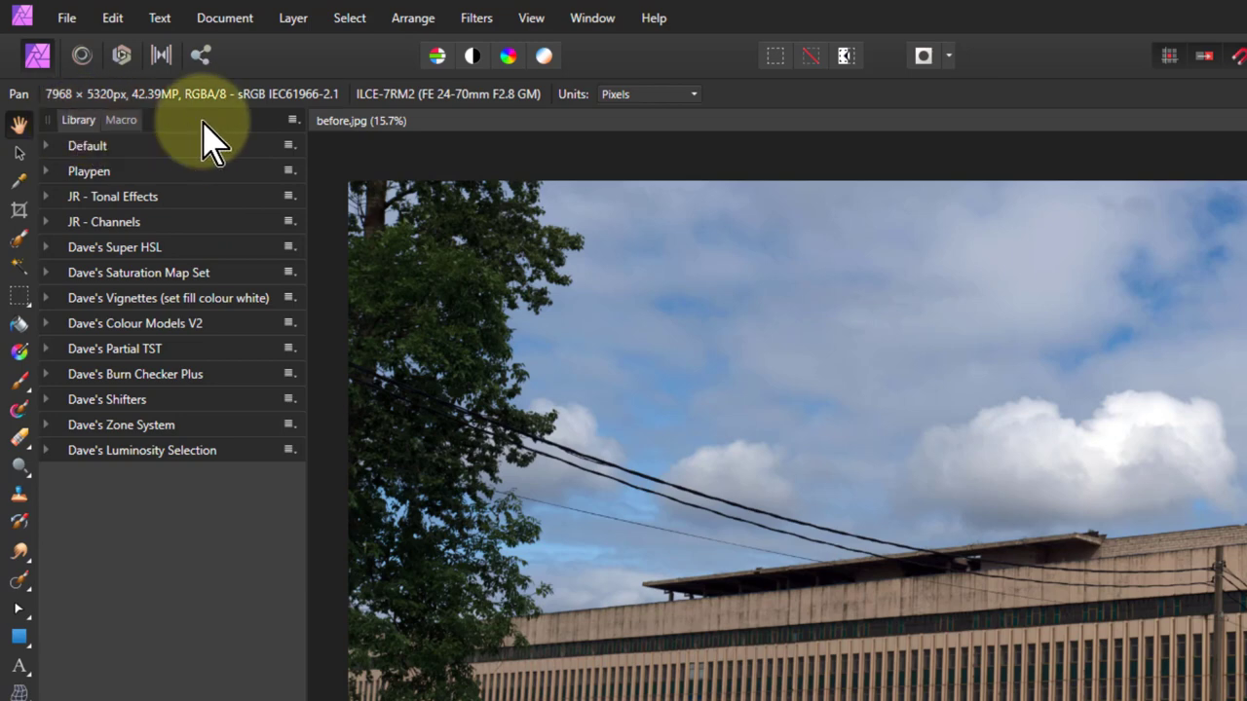
Import the Dave's Colour Boosters .afmacros file into the Library and expand its category.
click(293, 121)
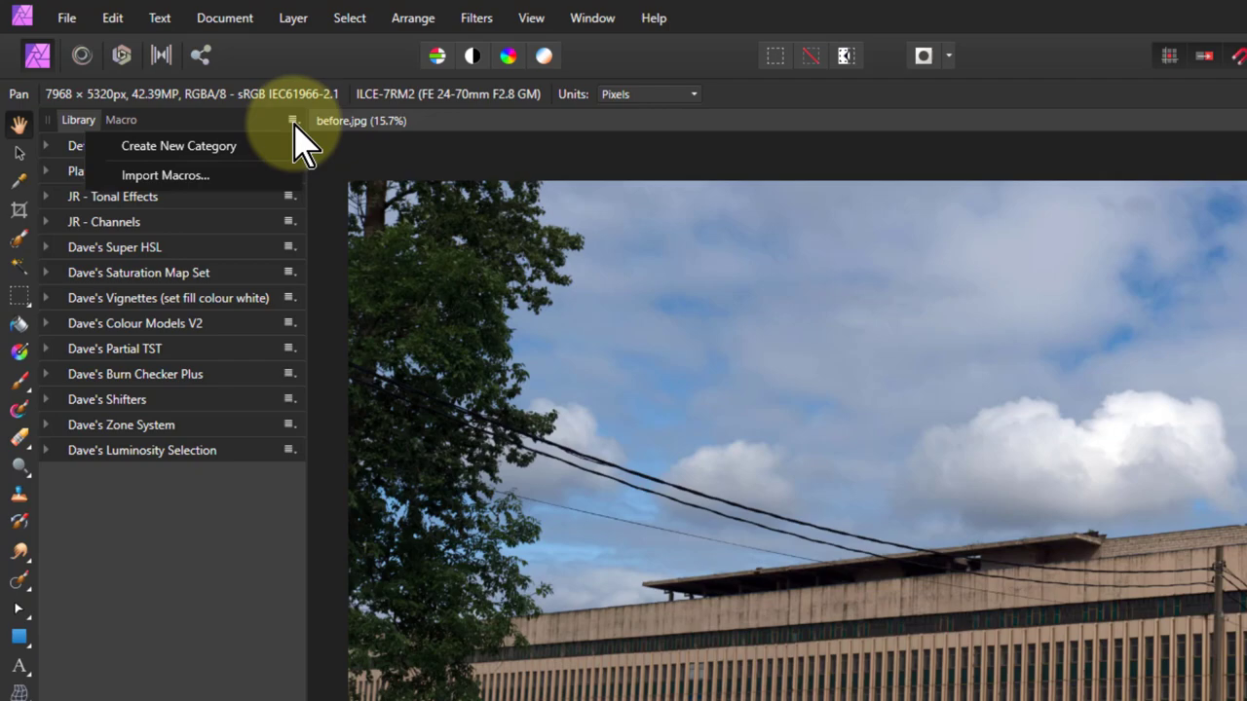
click(177, 177)
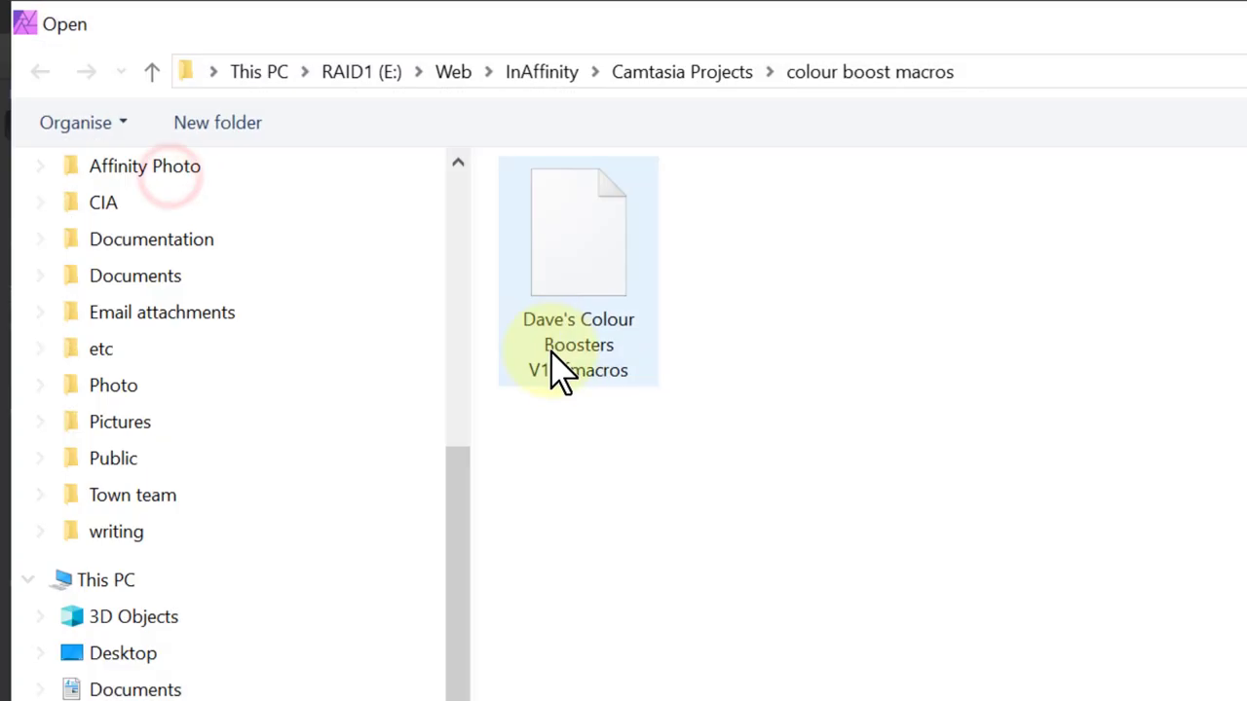
double_click(585, 252)
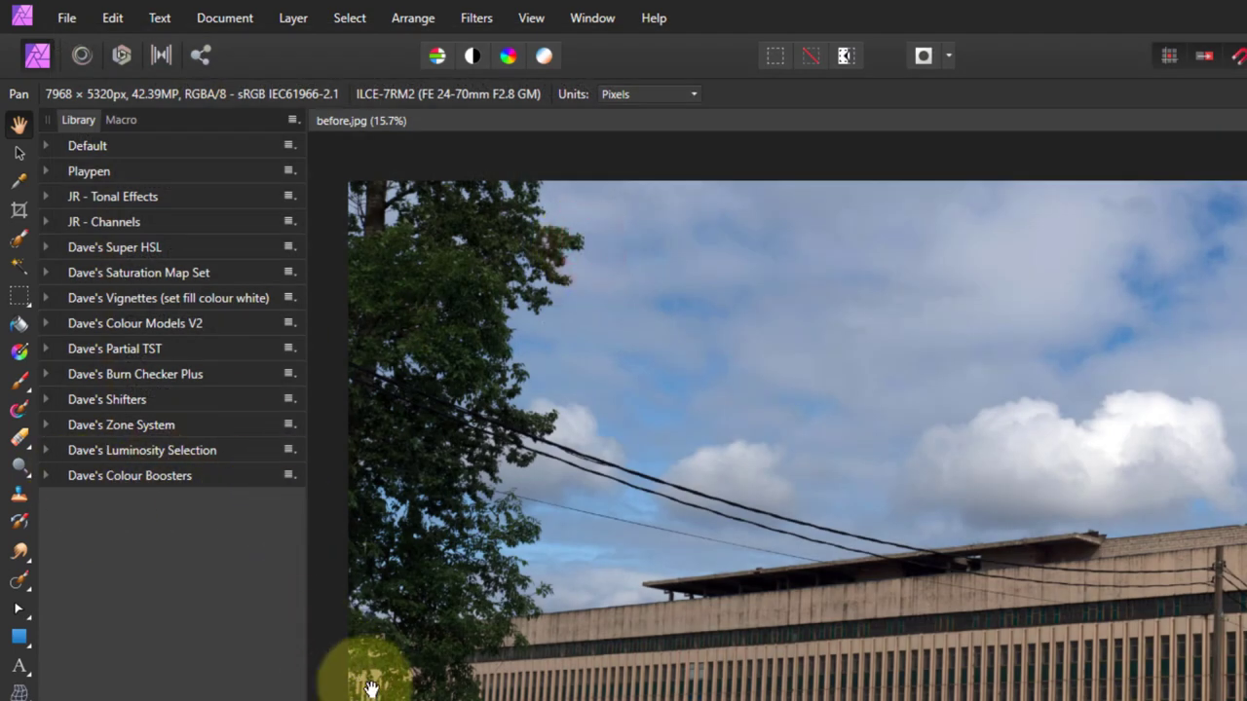
click(45, 476)
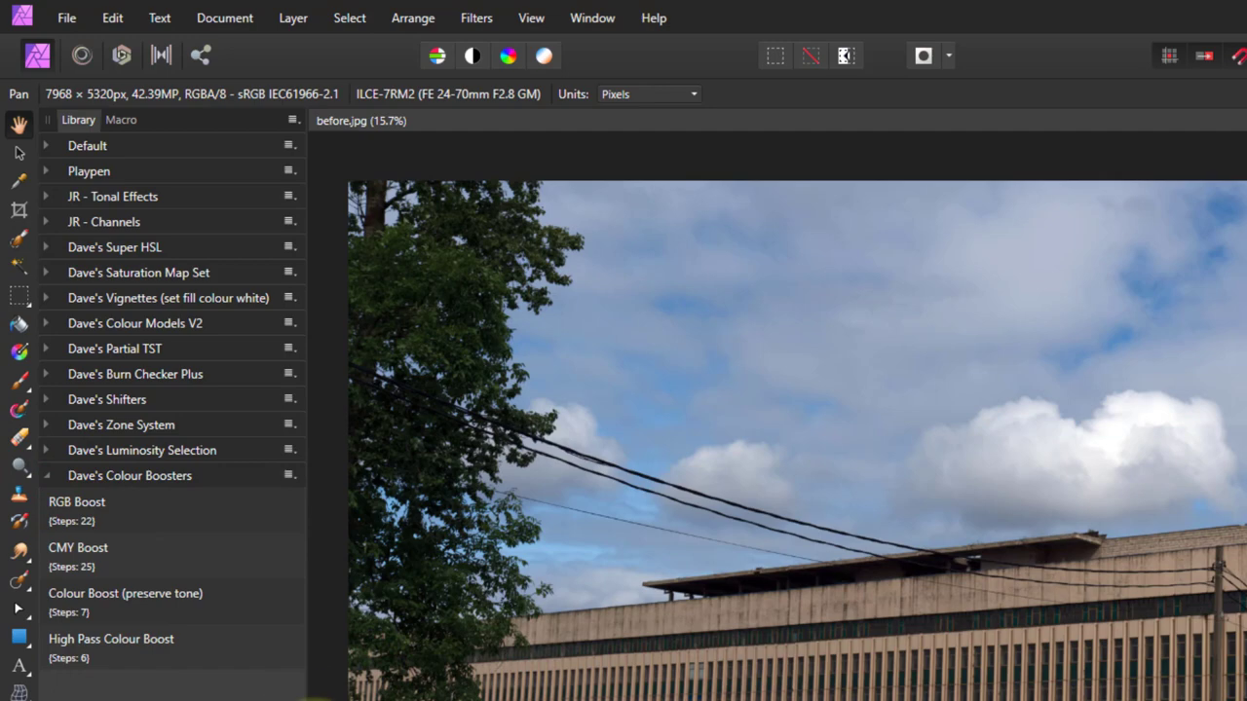
Run the RGB Boost macro and reset the red, green and blue boosts to 0%.
click(1058, 700)
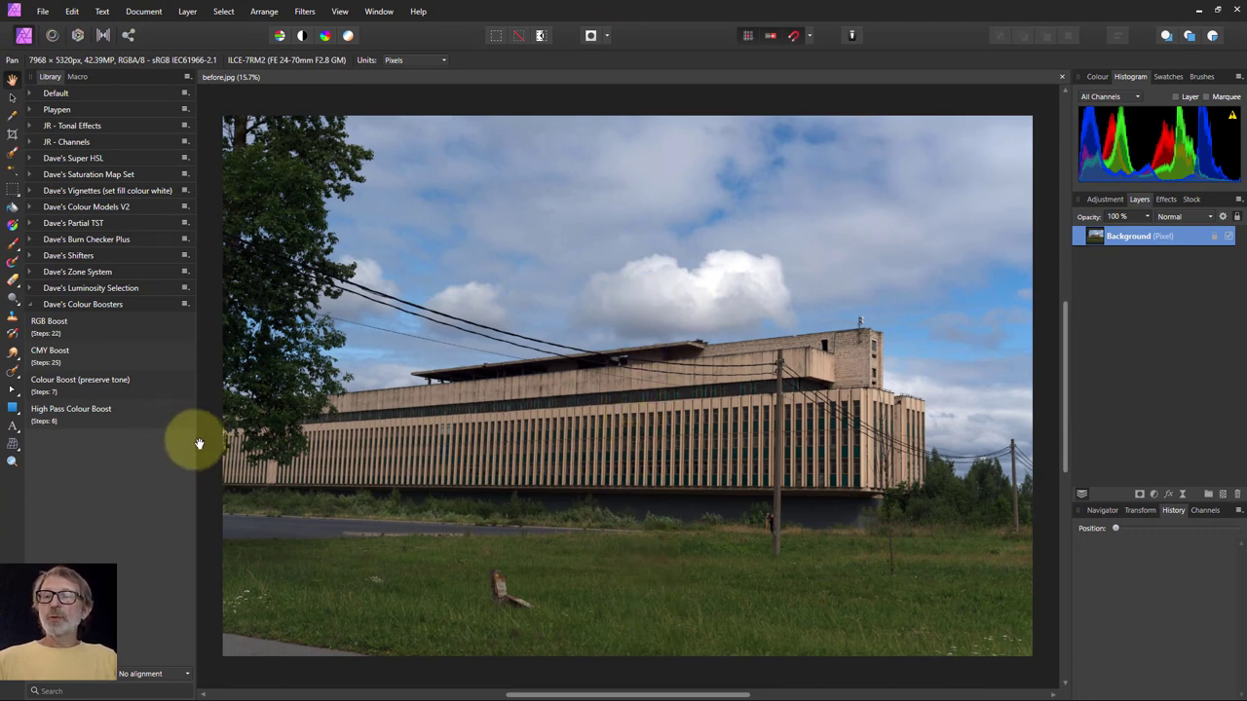
click(50, 327)
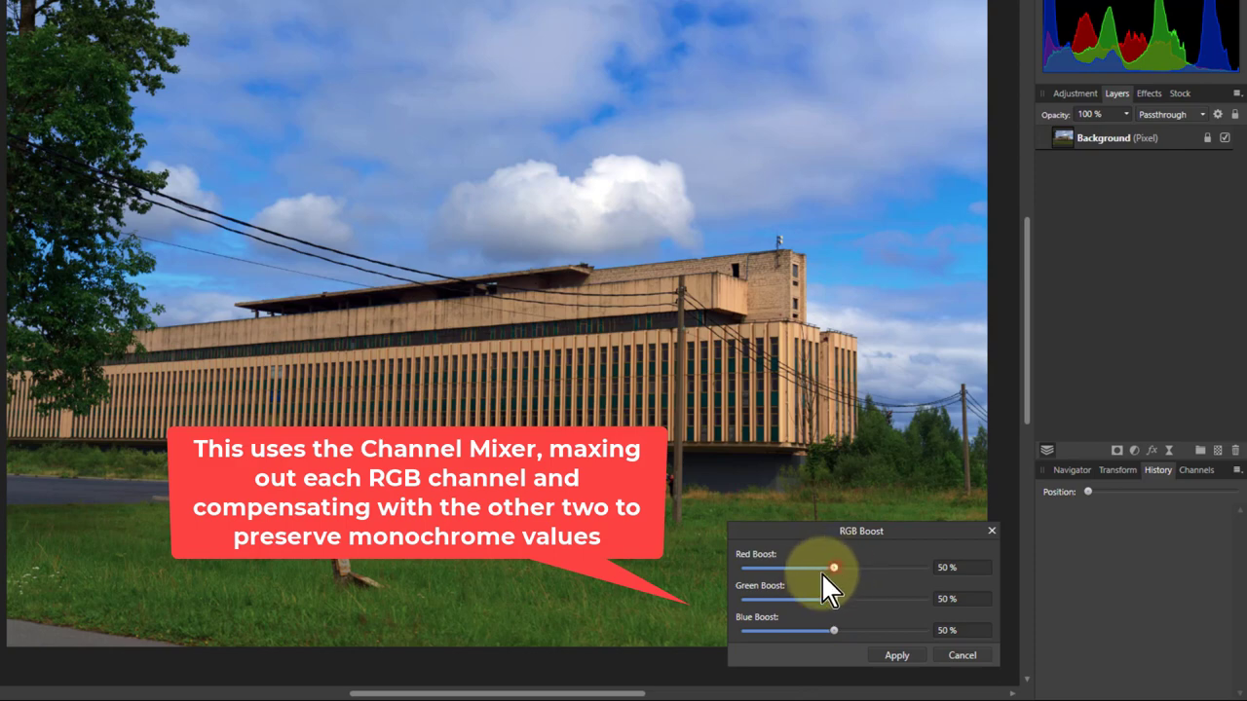
double_click(831, 567)
double_click(830, 598)
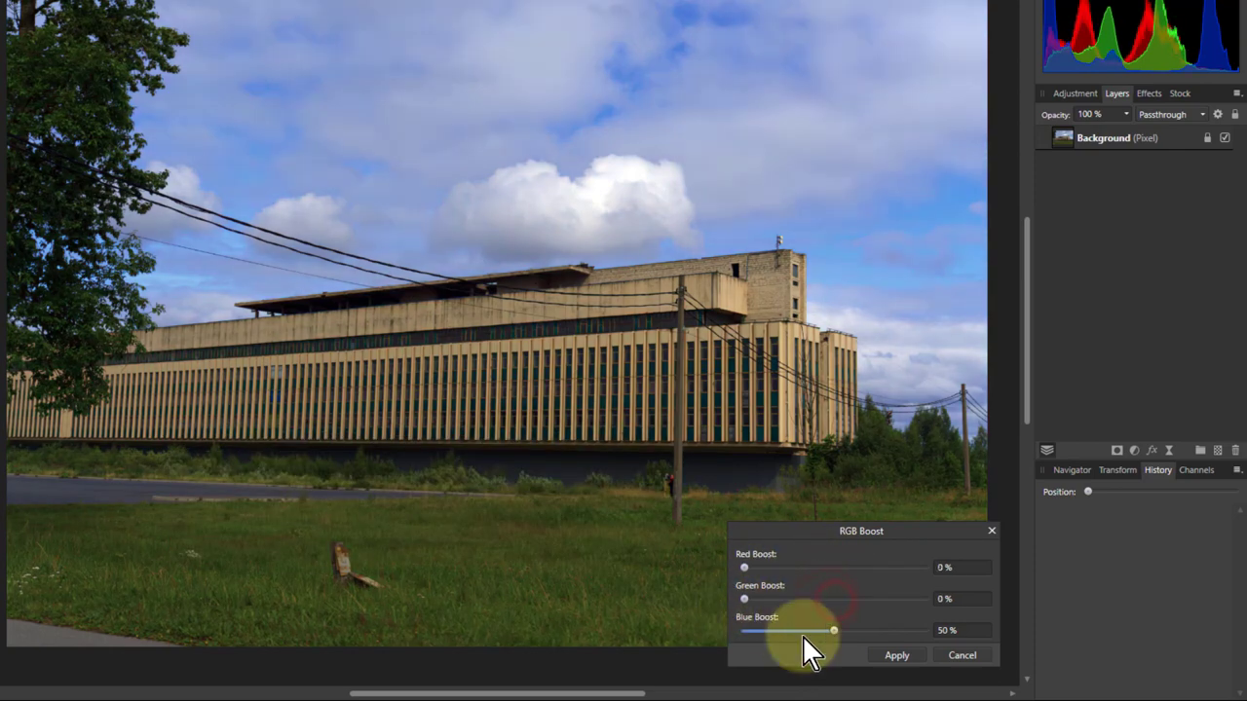
drag(836, 630, 746, 632)
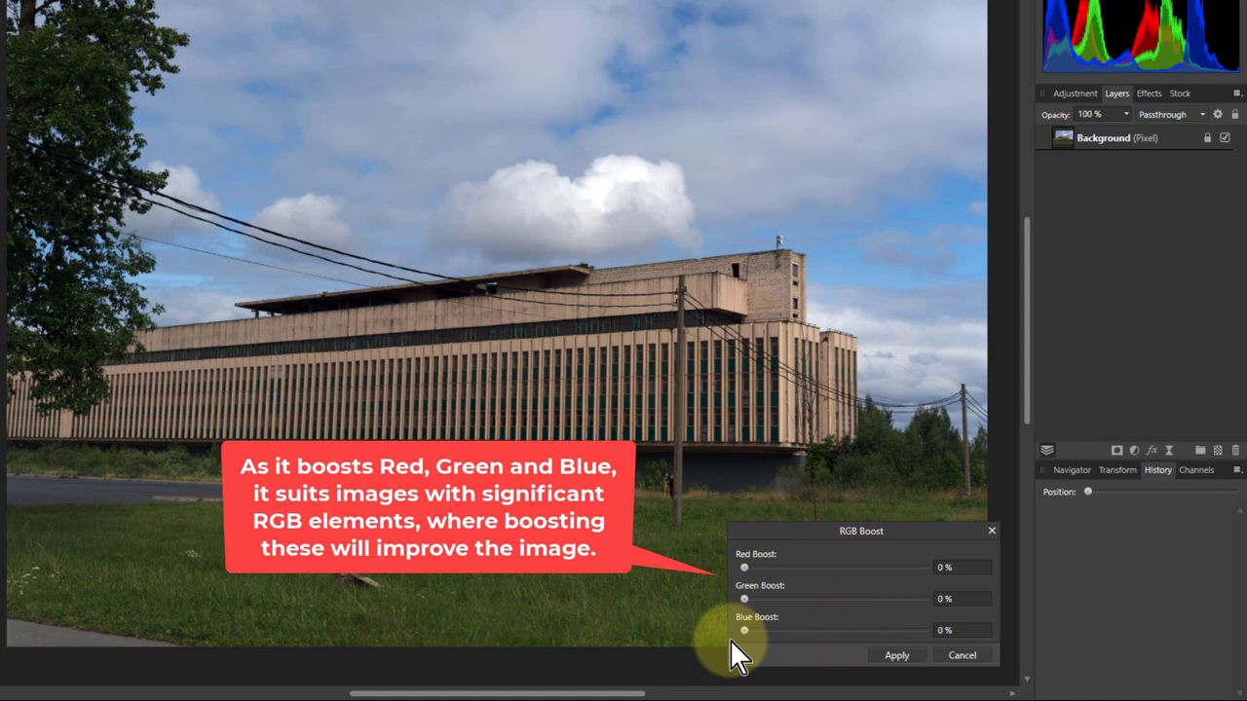
Set the boosts to Green 25%, Blue 51% and Red 74%.
drag(745, 598, 811, 605)
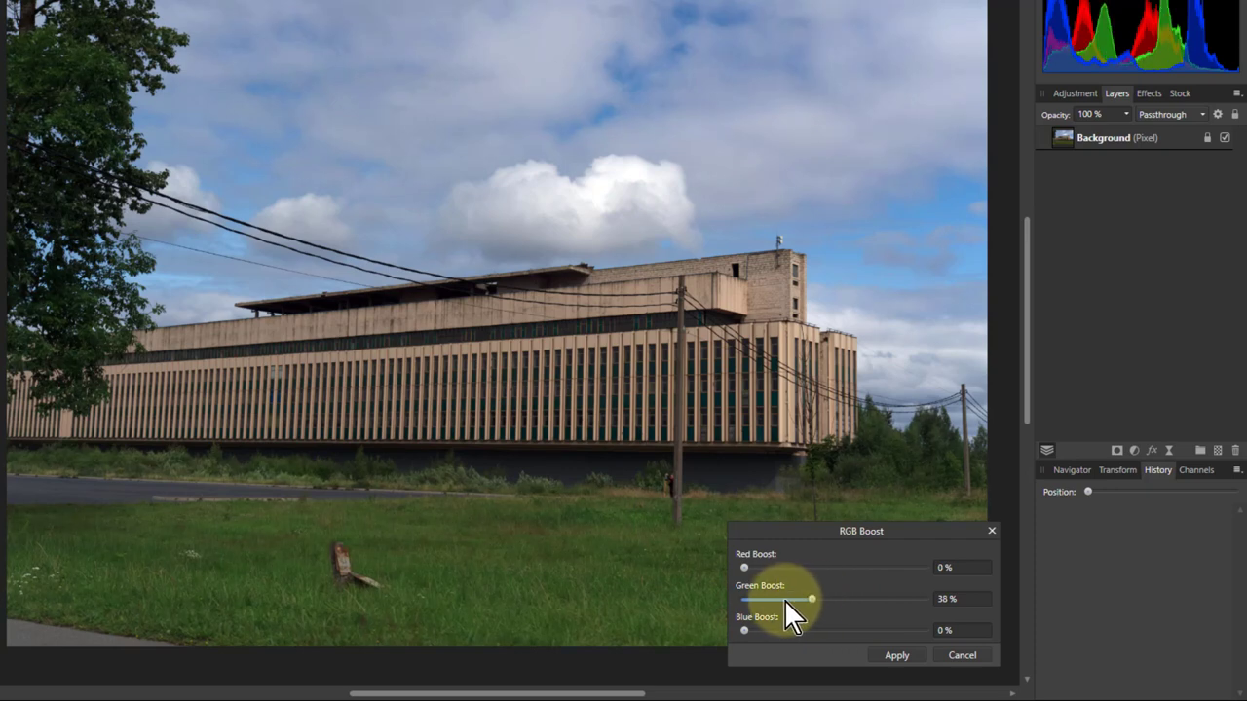
drag(785, 601, 766, 601)
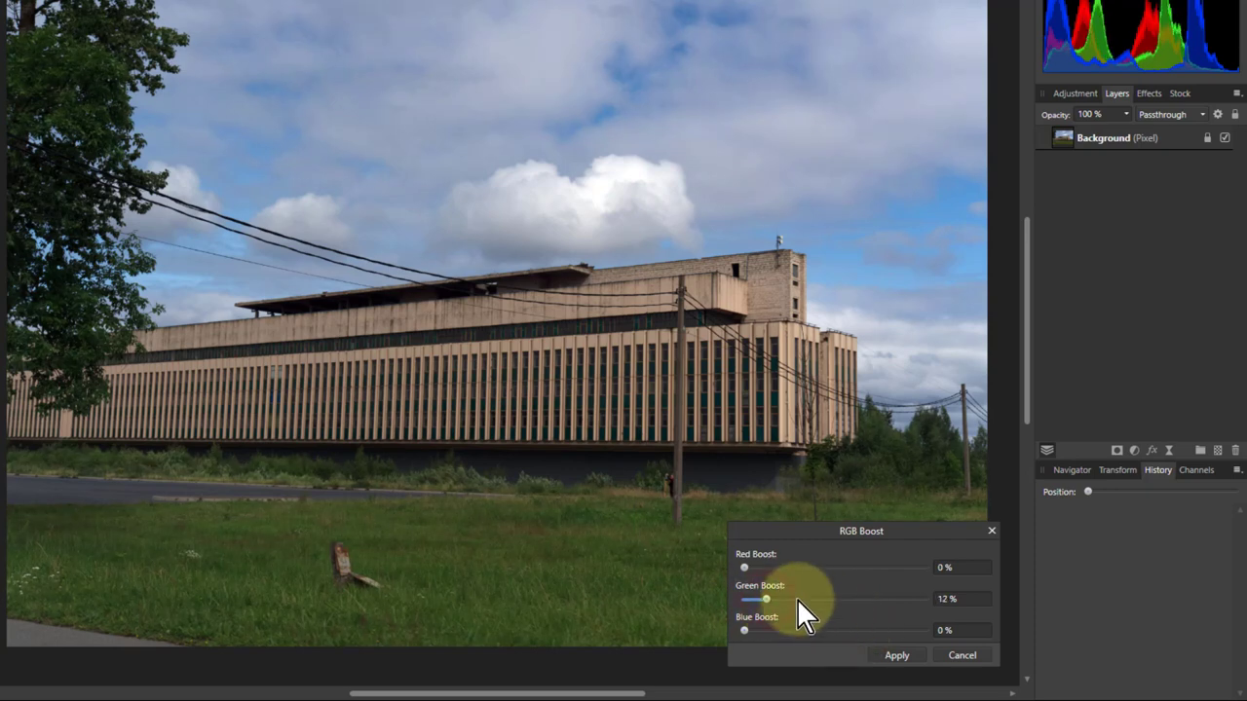
click(790, 599)
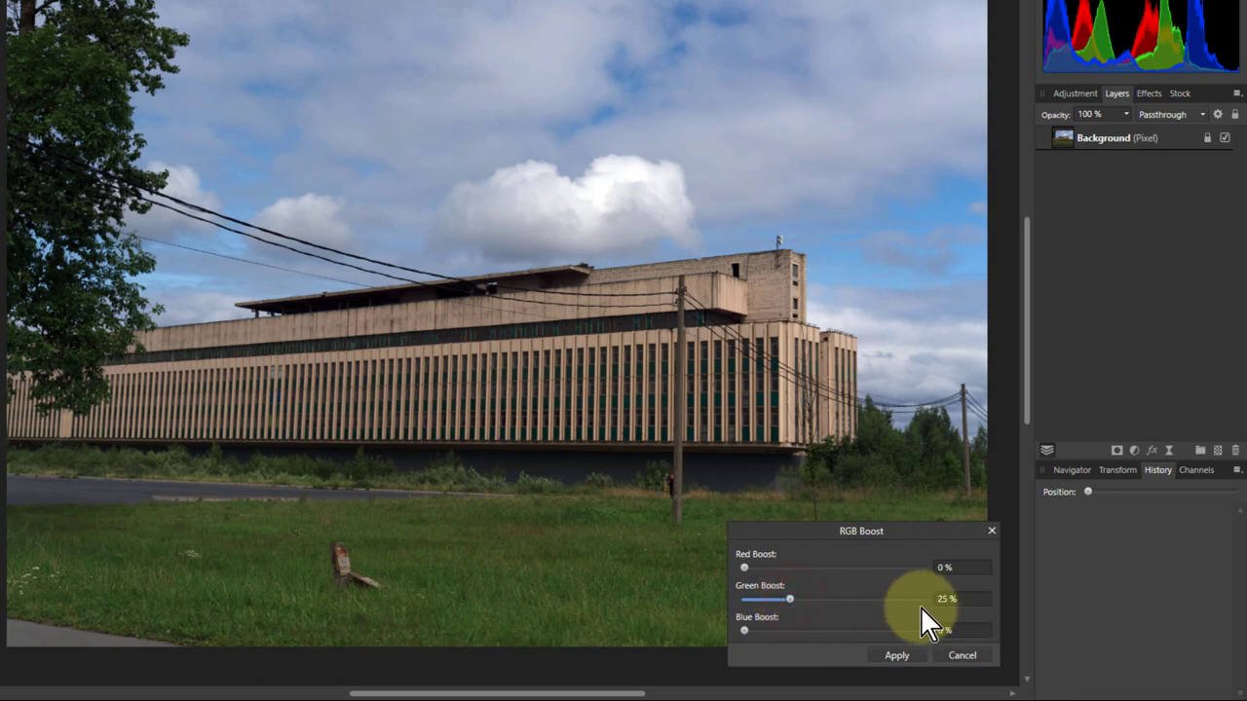
click(877, 630)
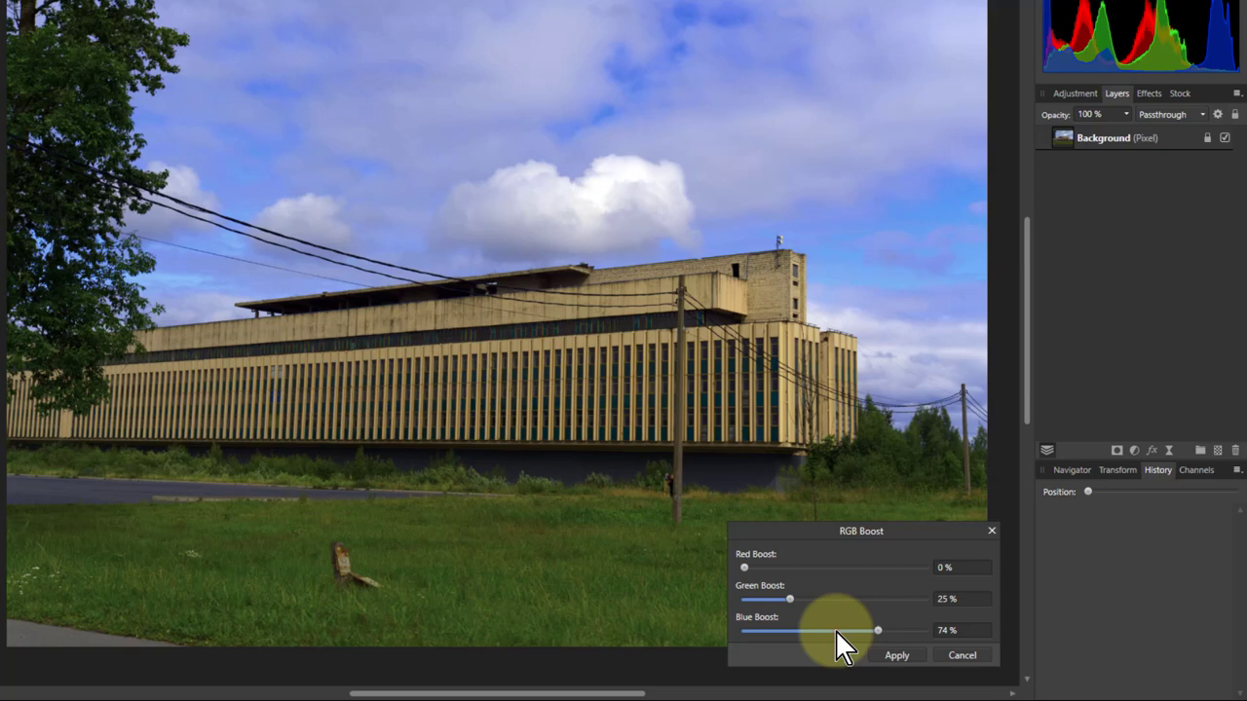
click(835, 630)
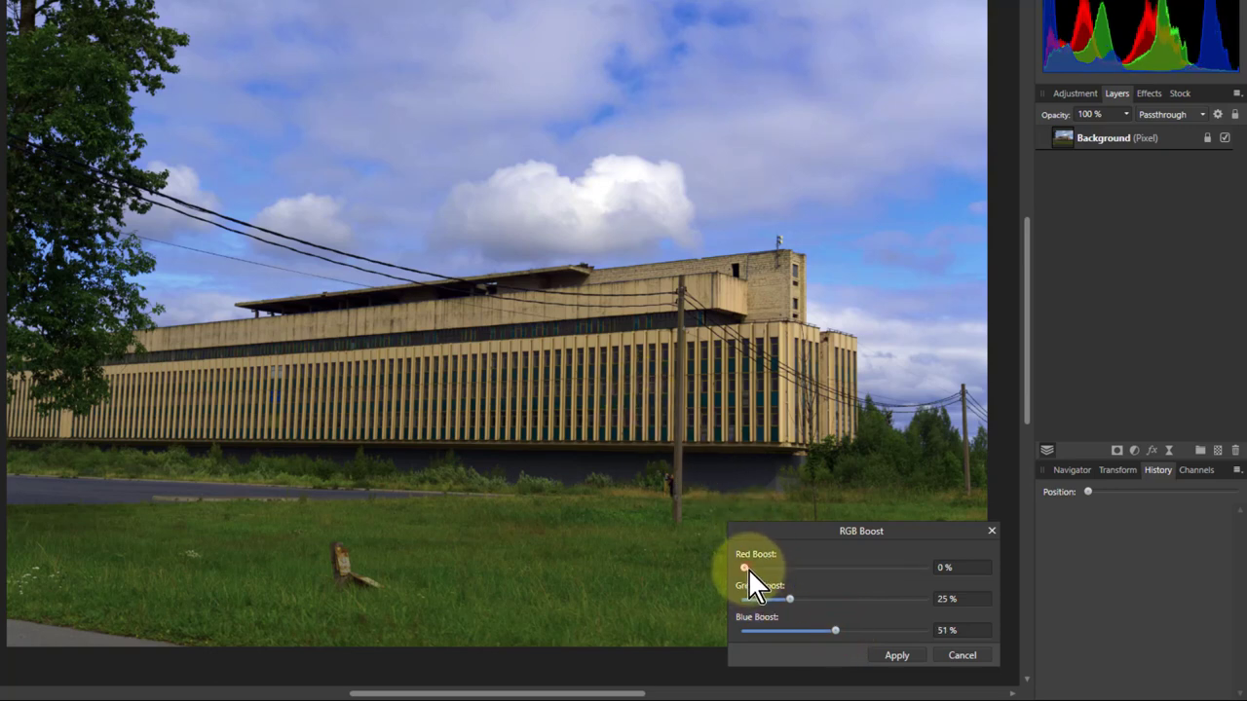
drag(746, 569, 877, 568)
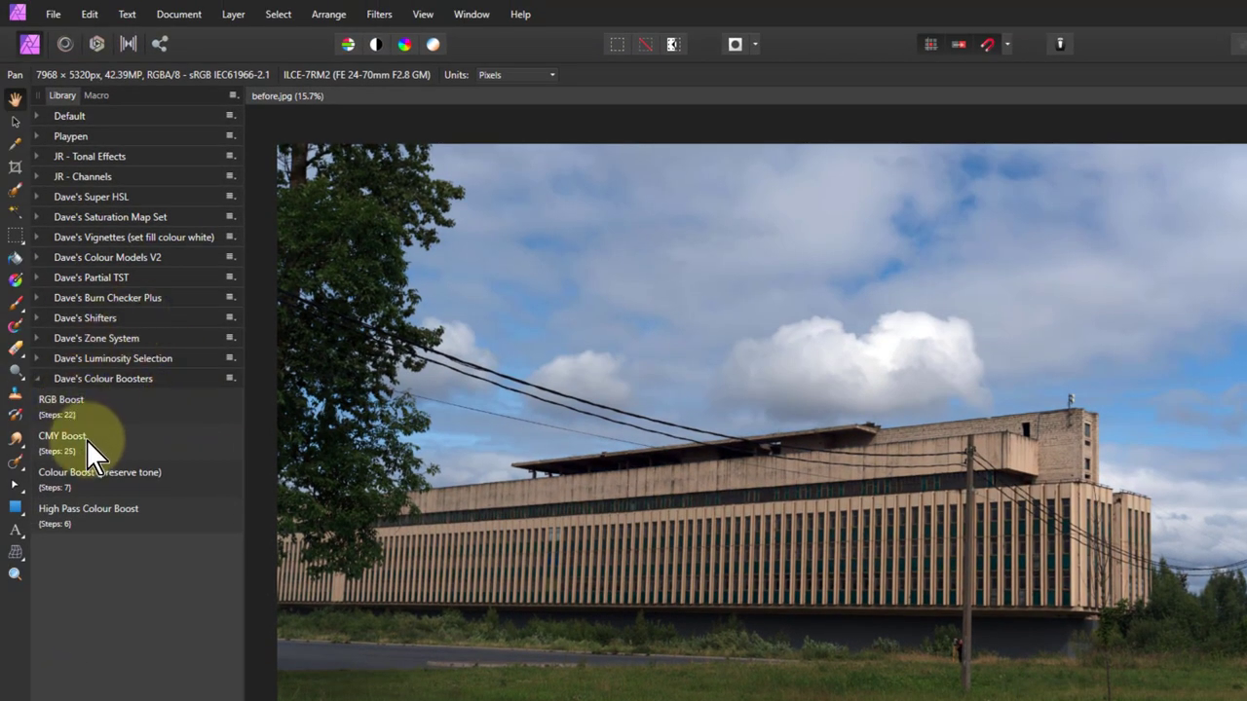
Run the CMY Boost macro, try several yellow and cyan strengths, then zero all three boosts.
click(86, 440)
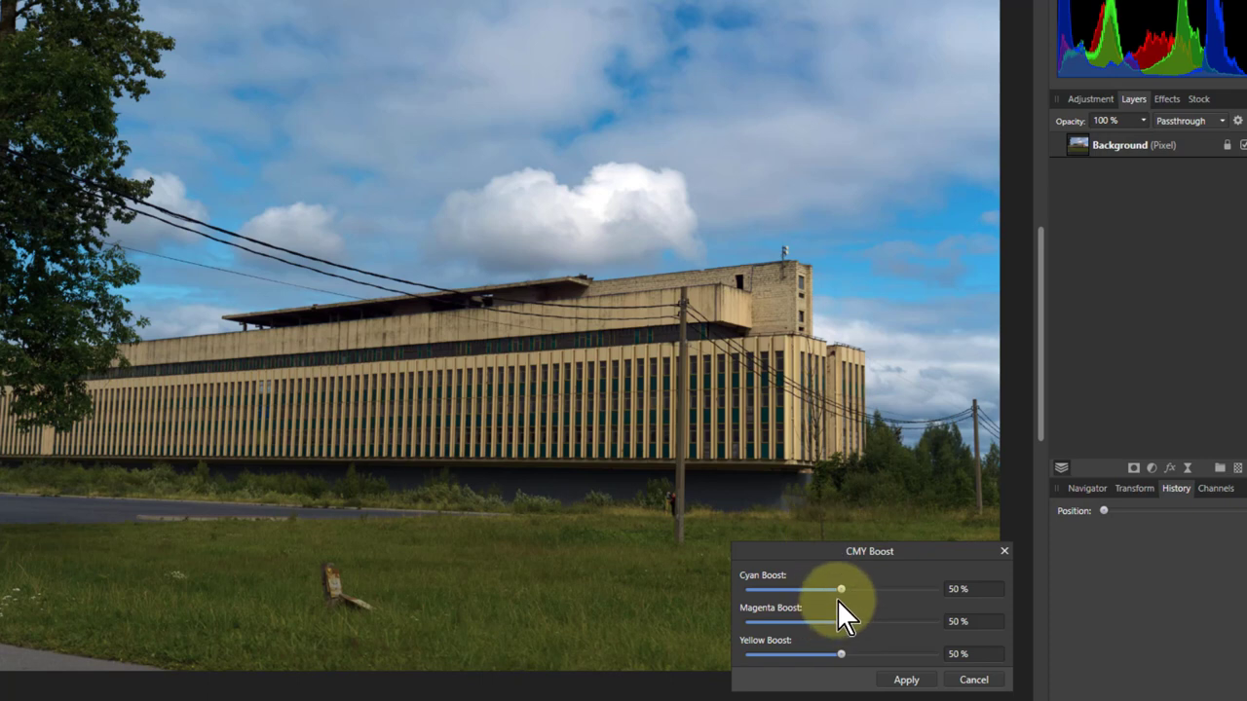
drag(841, 655, 949, 671)
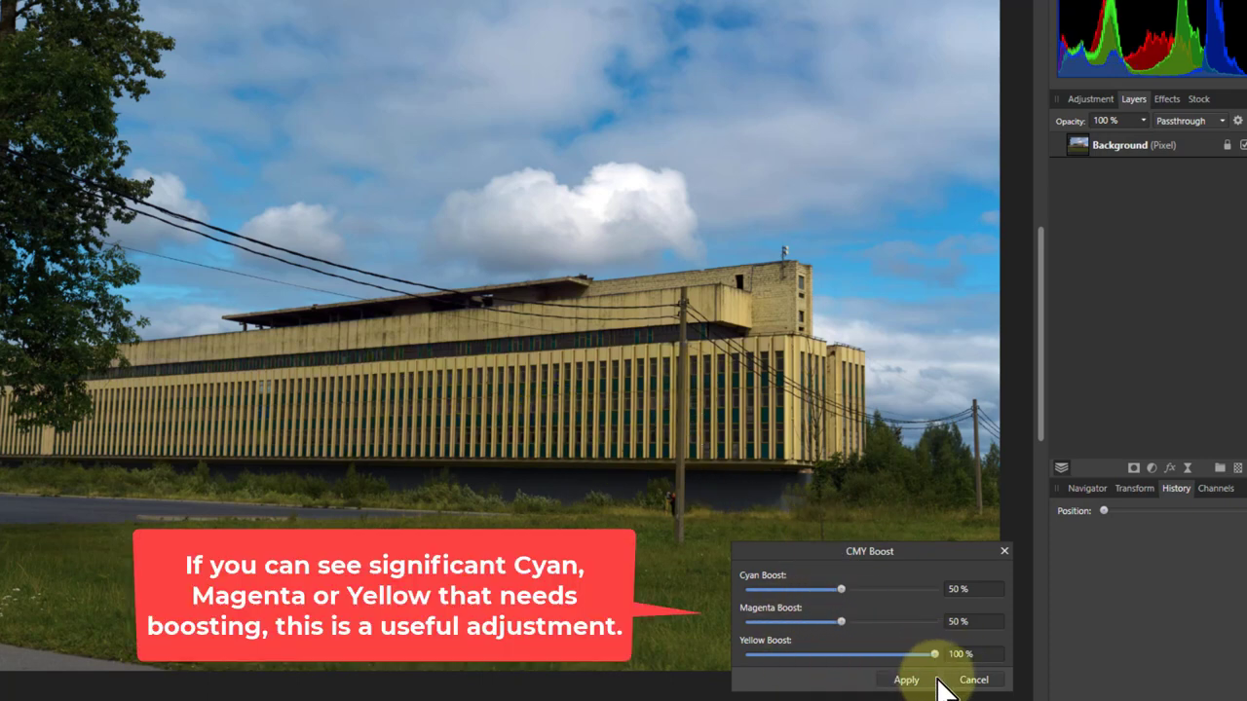
drag(935, 653, 800, 653)
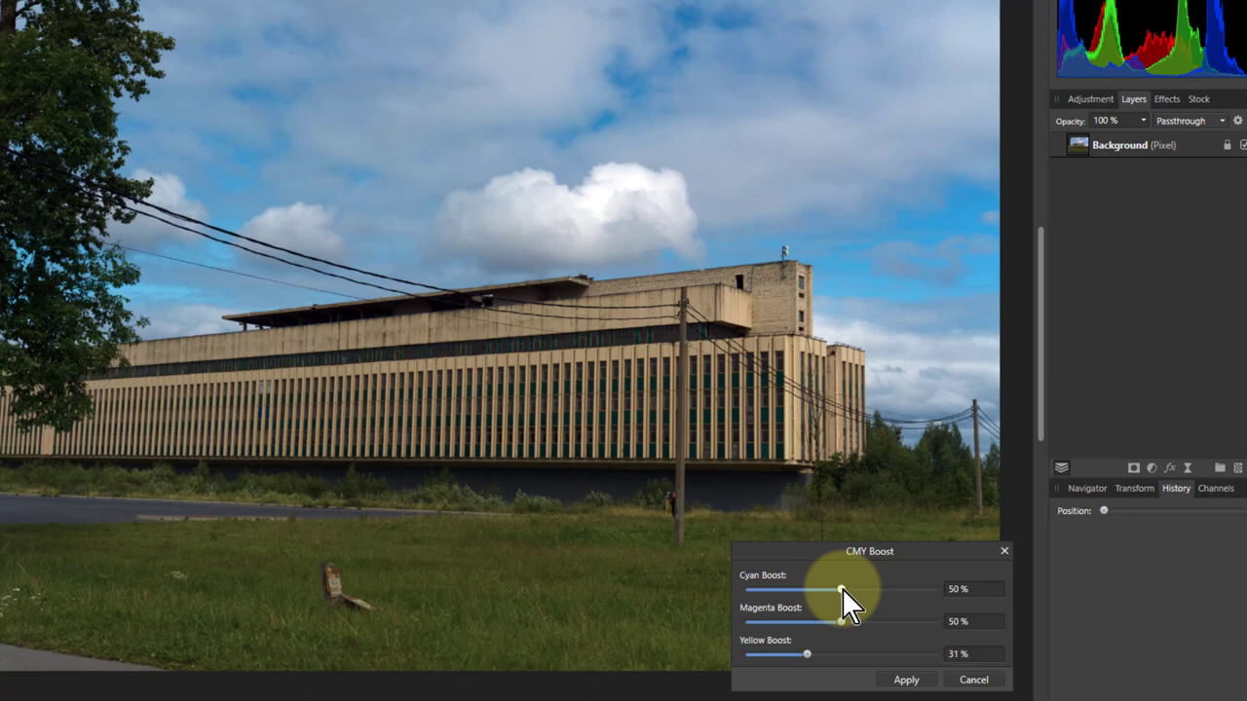
drag(842, 589, 689, 606)
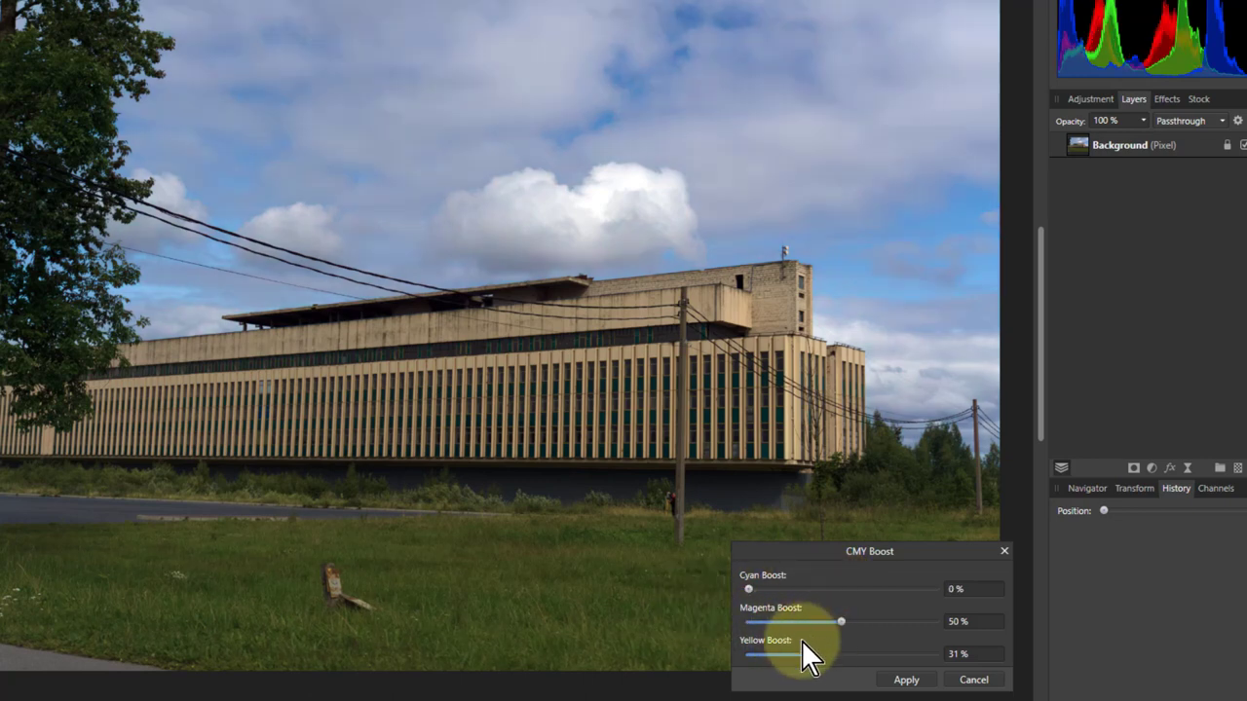
double_click(840, 621)
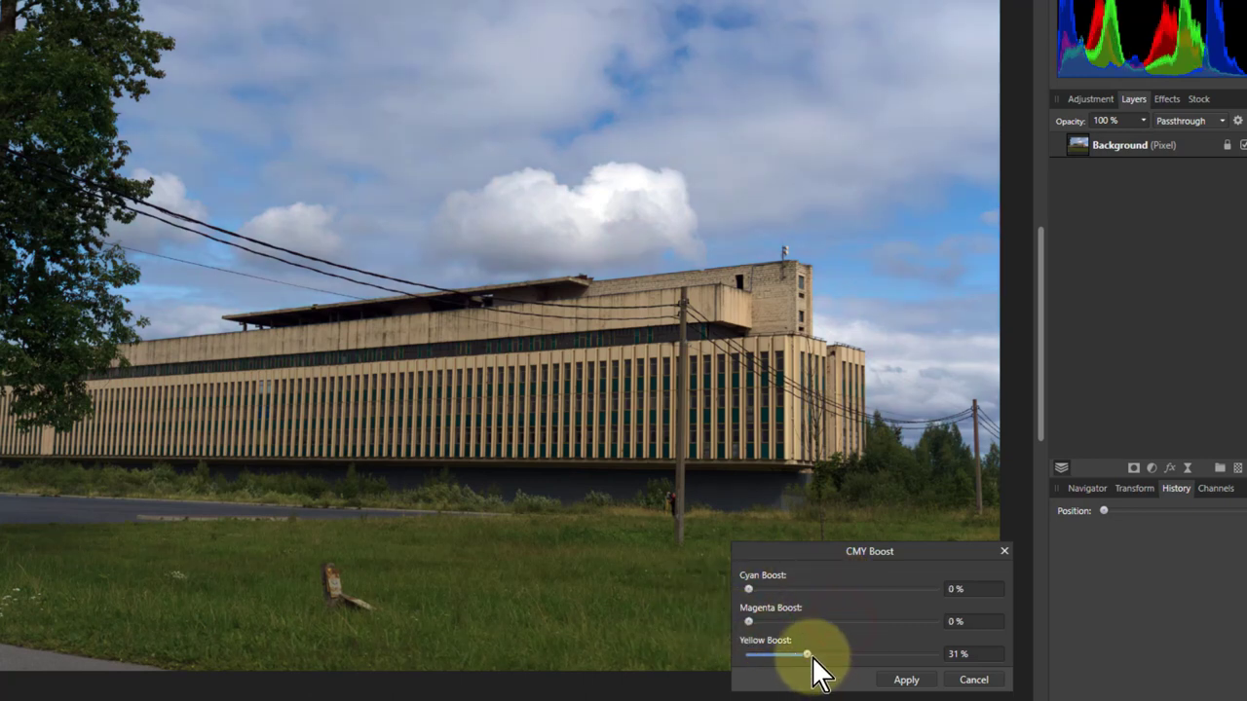
double_click(809, 654)
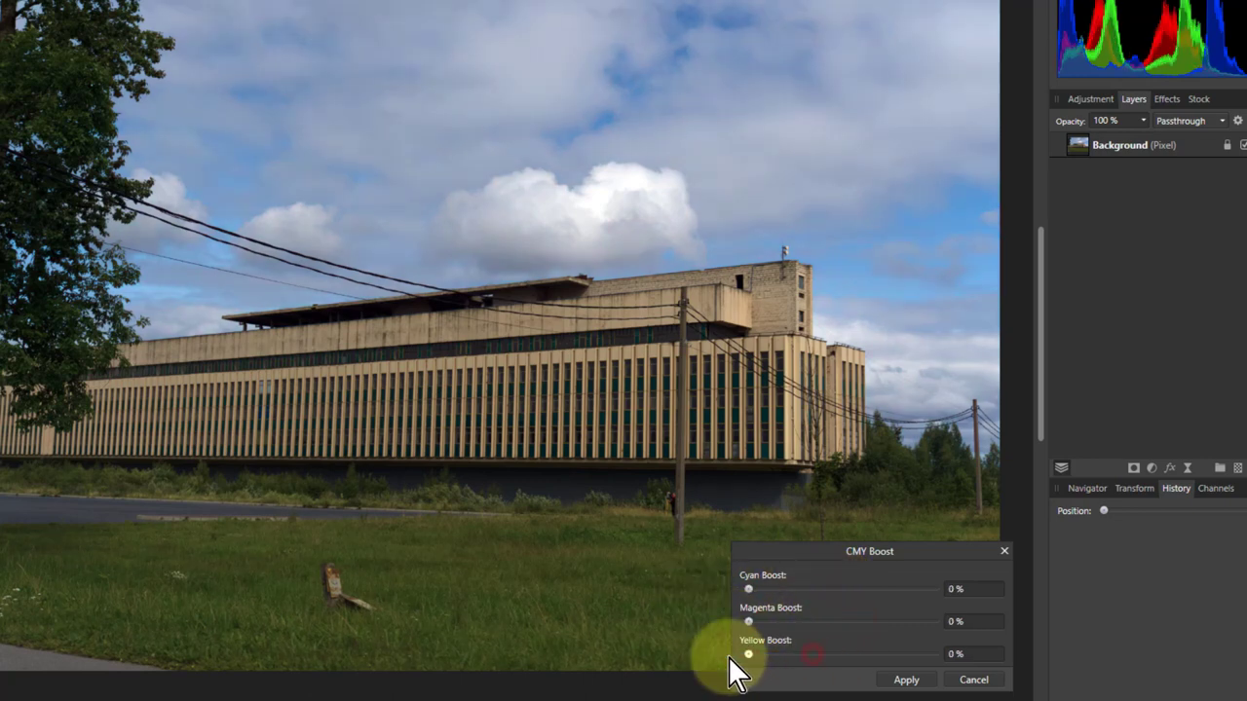
Preview Yellow 52%, Cyan 47% and magenta from 10% to 86%, then cancel the CMY Boost.
click(846, 655)
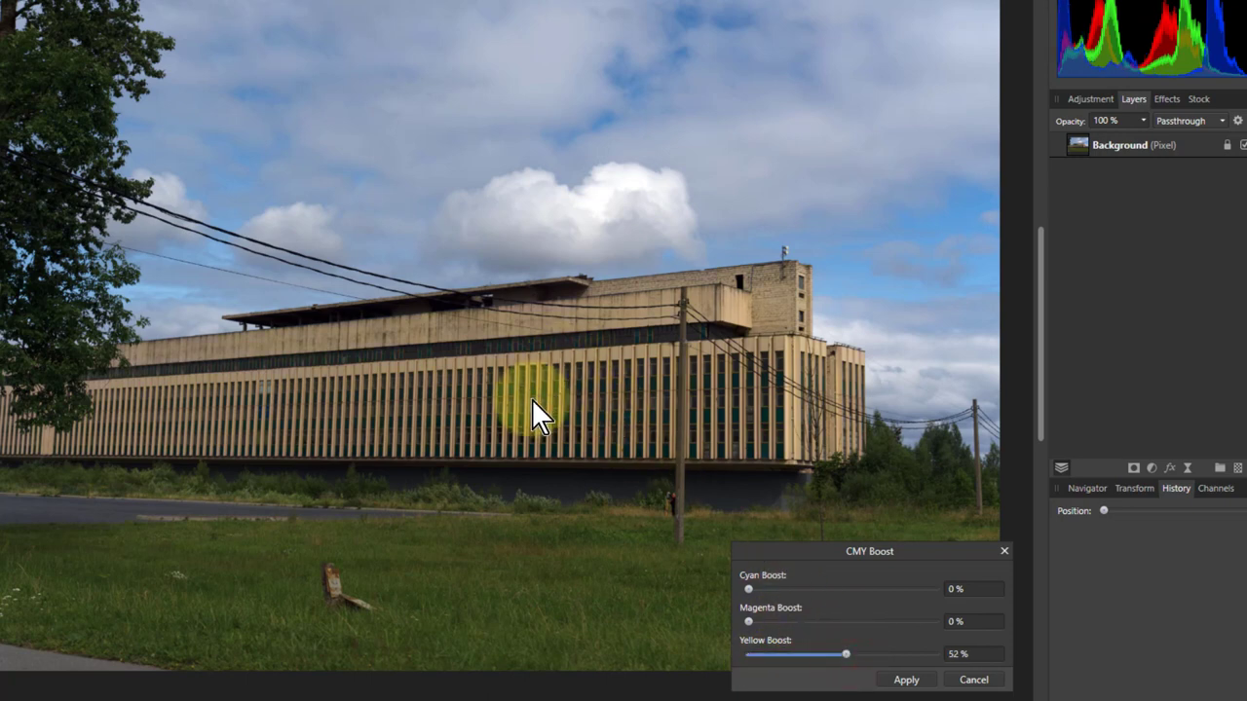
click(836, 590)
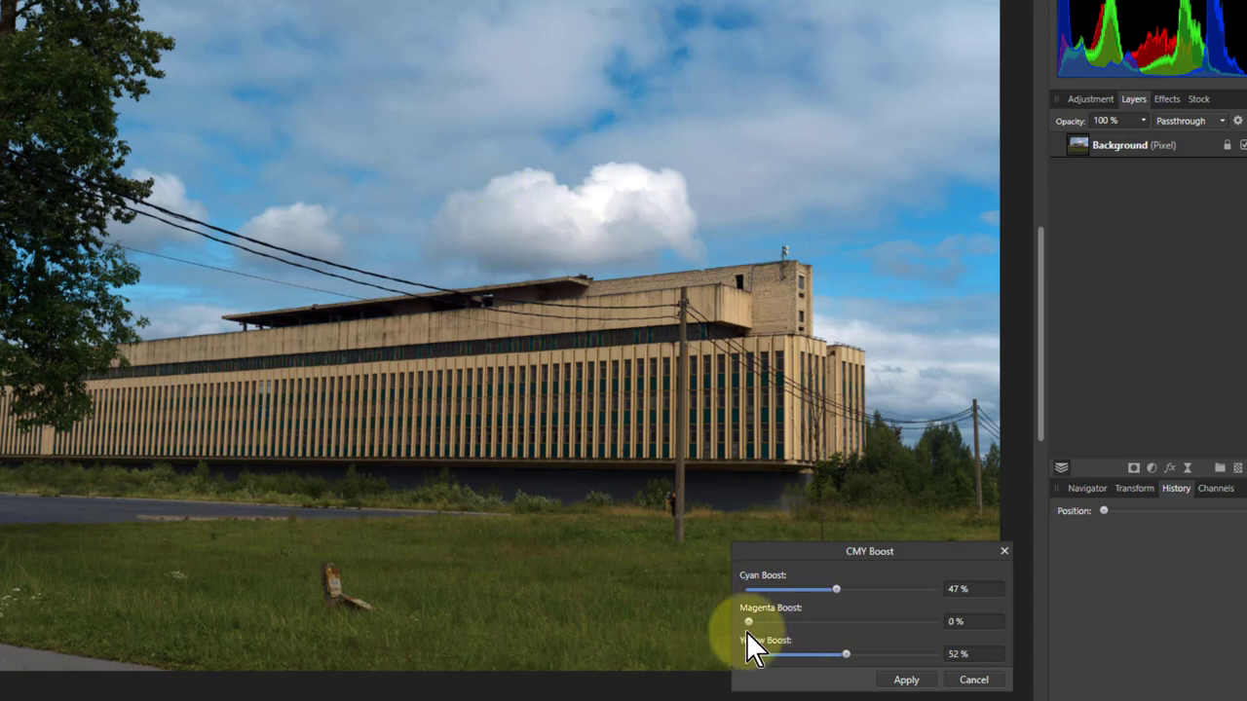
drag(752, 626, 818, 624)
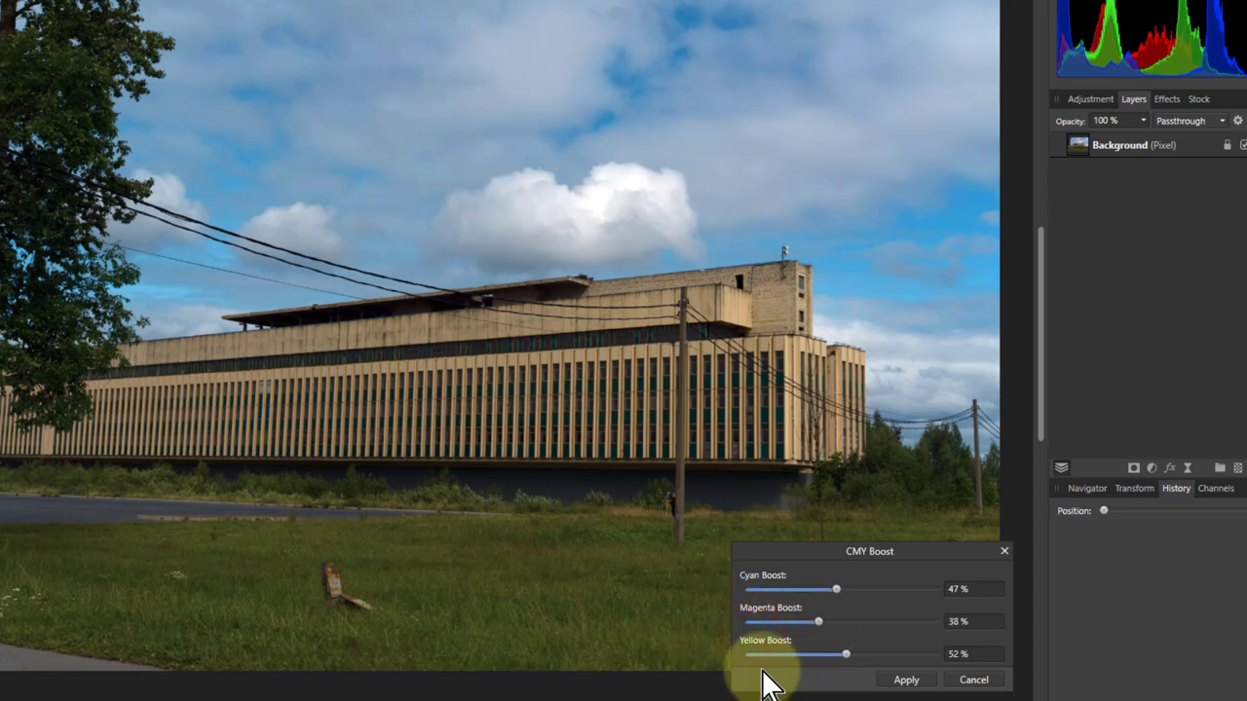
click(908, 622)
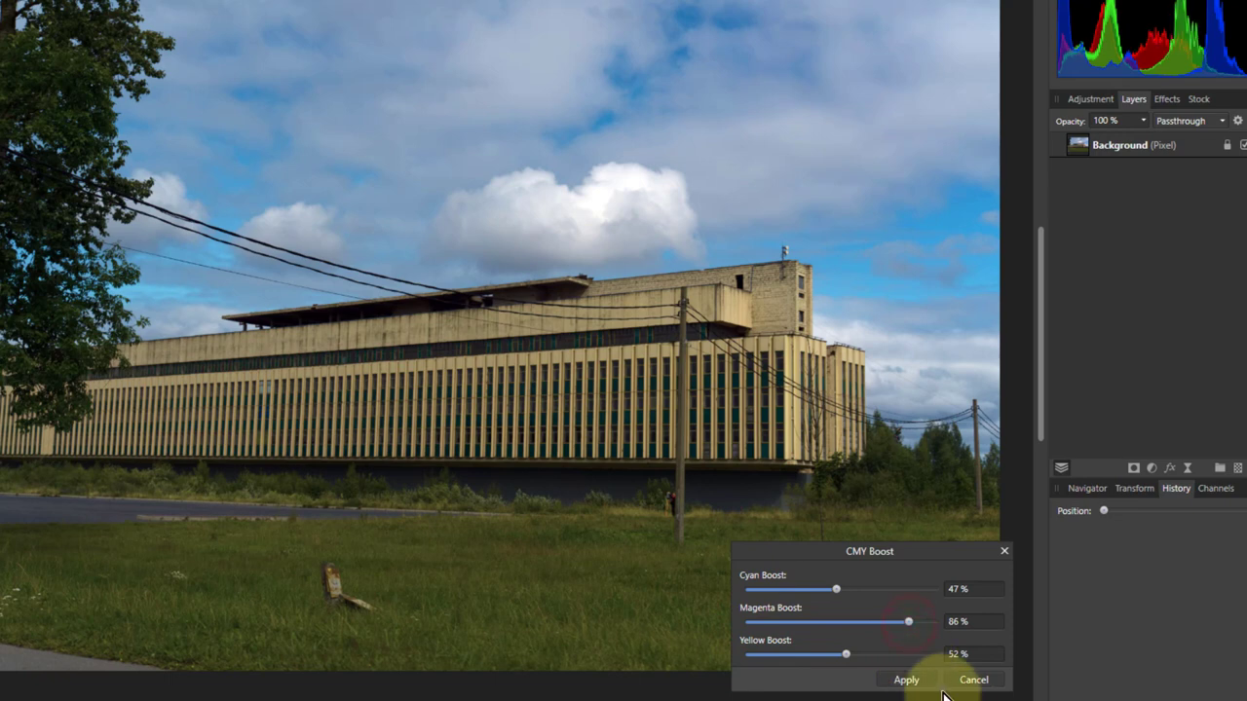
click(769, 623)
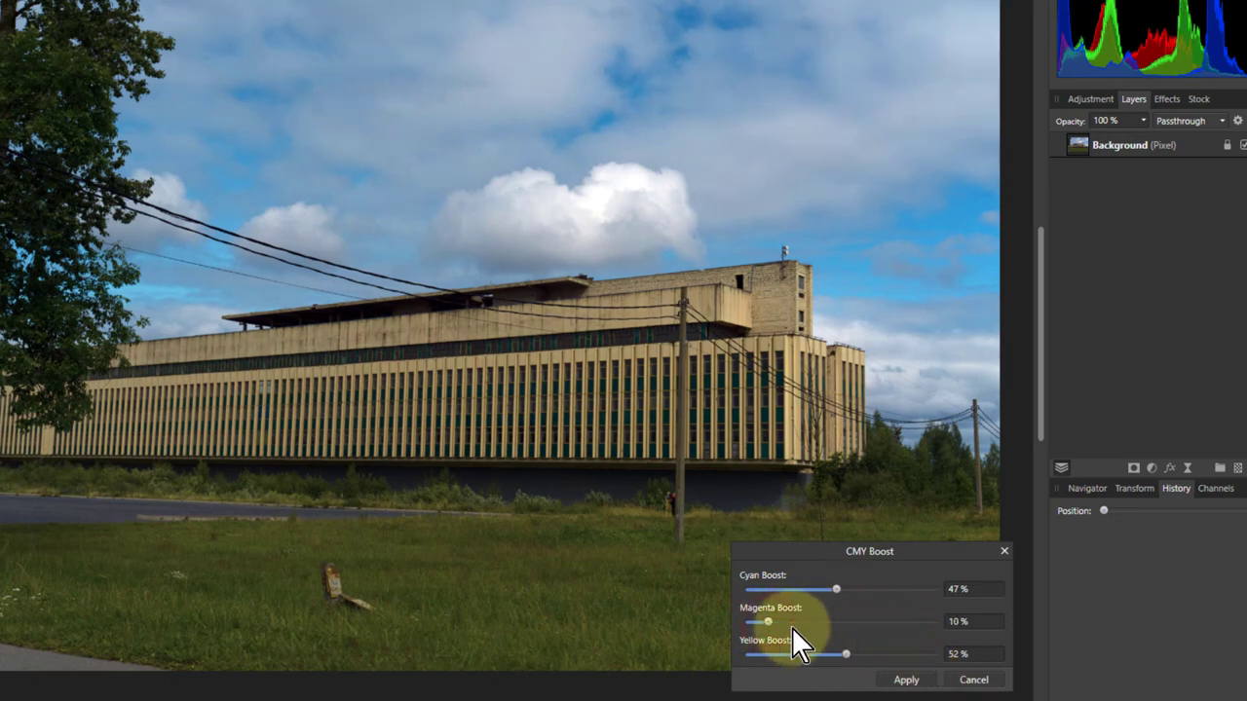
drag(765, 622, 732, 624)
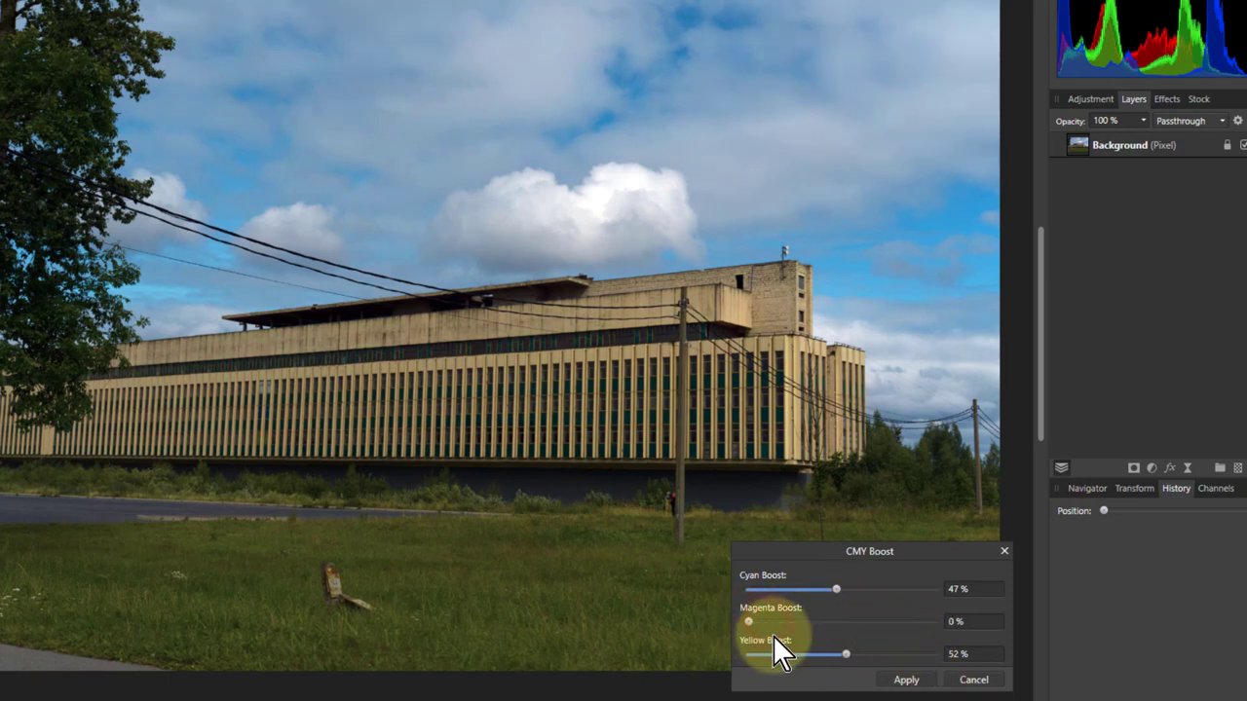
click(972, 679)
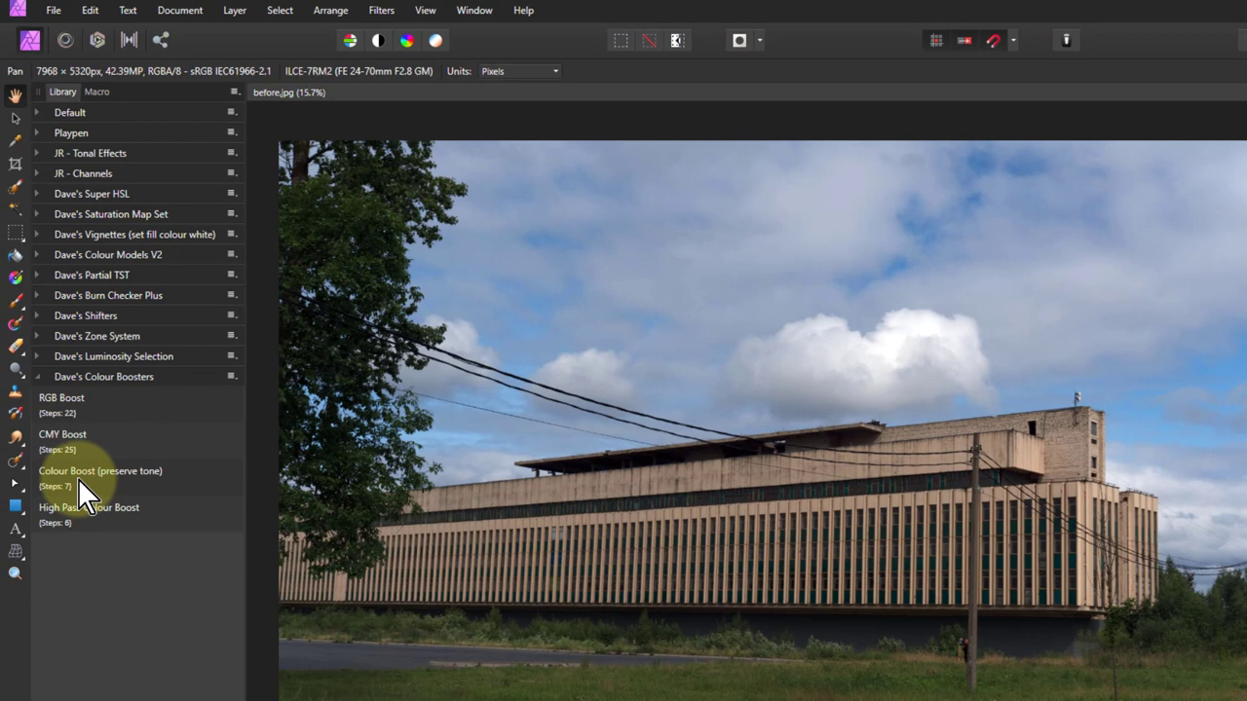
Apply Colour Boost (preserve tone), hide its layer to compare, then delete the layer.
click(78, 478)
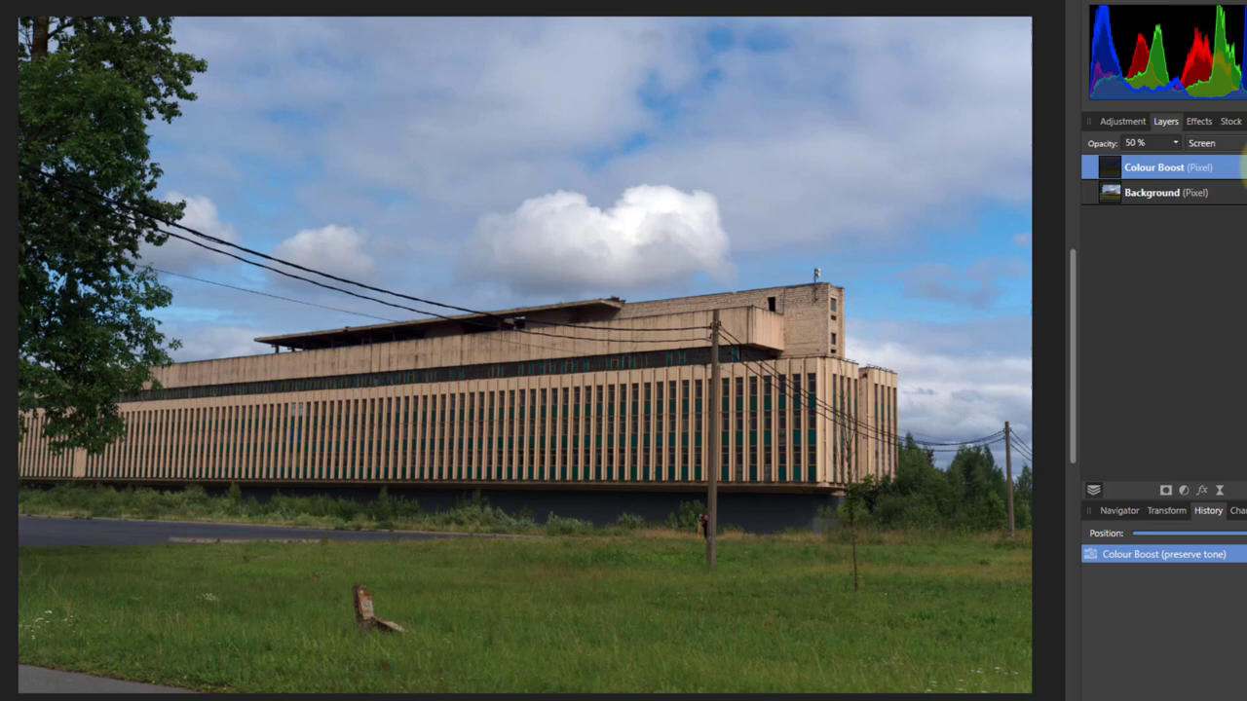
click(1238, 167)
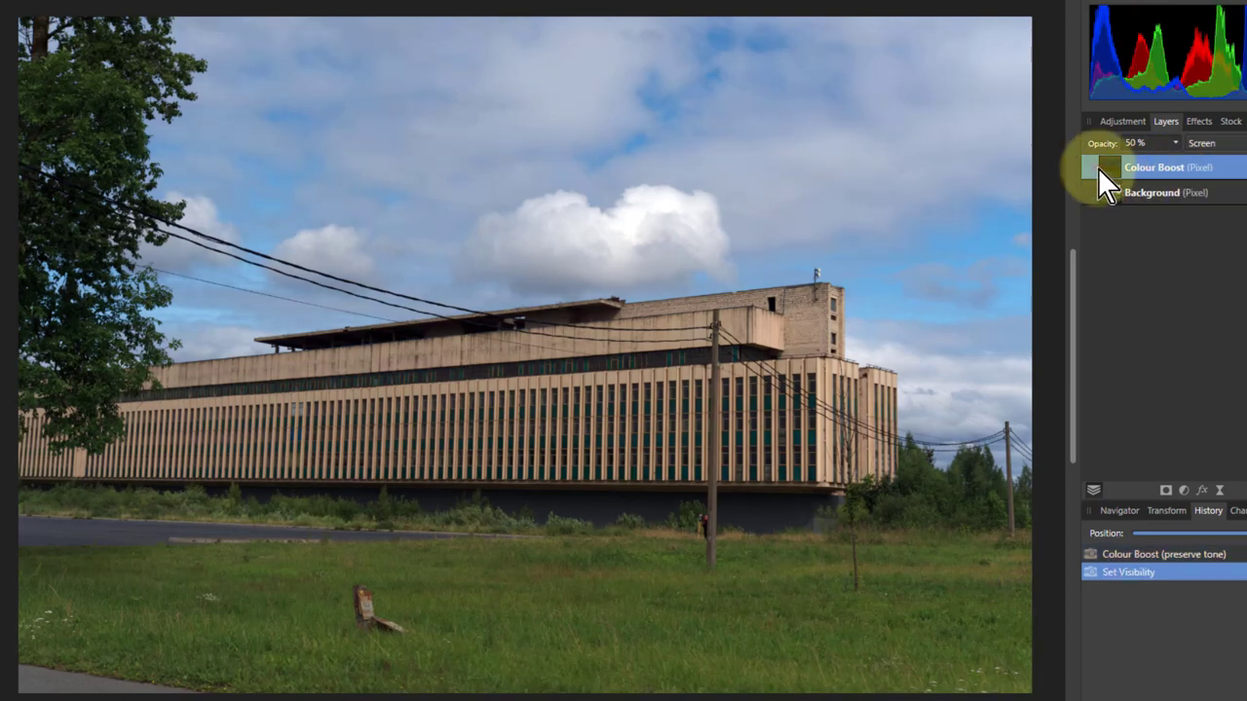
key(Delete)
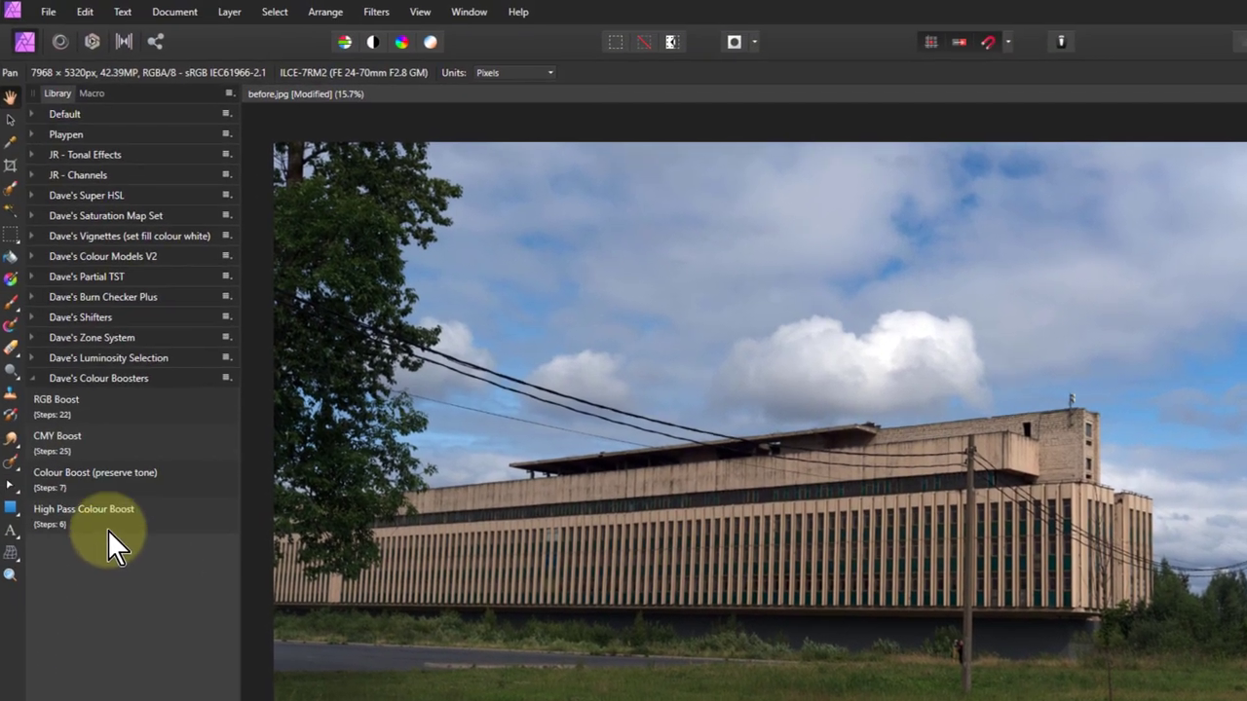
Run High Pass Colour Boost at about 925.6 px radius in Soft light, apply it, and expand the layer.
click(85, 515)
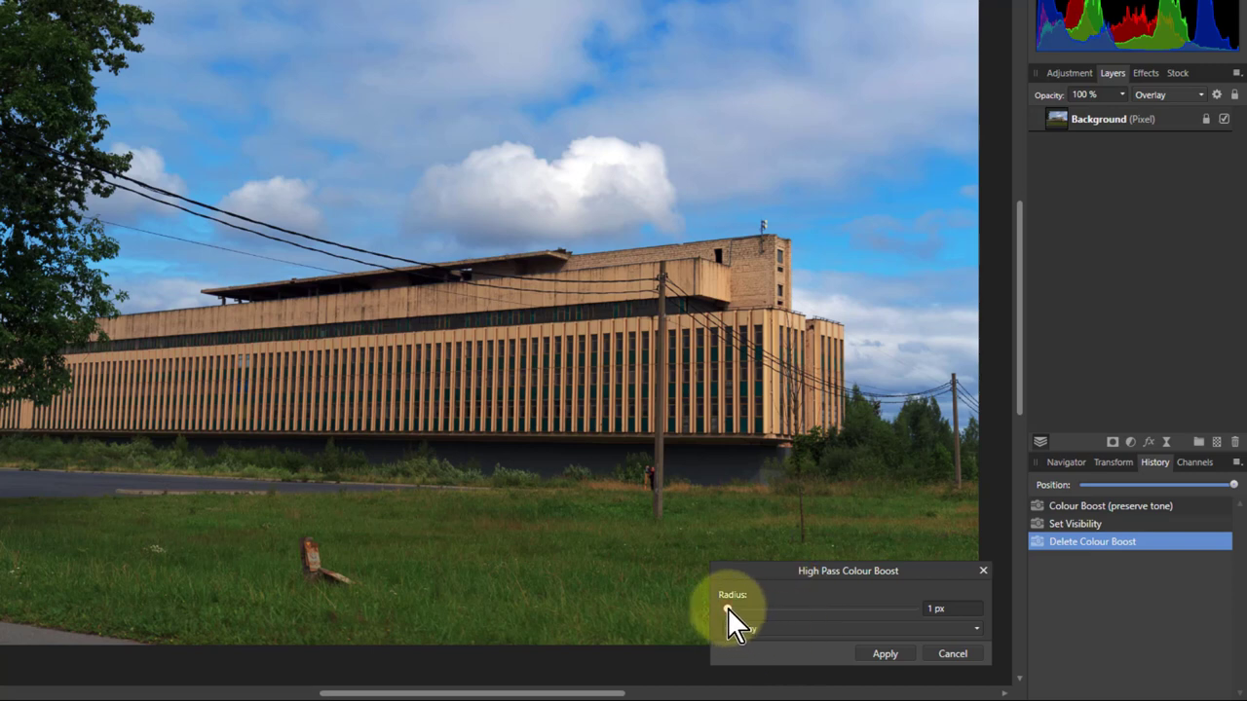
drag(727, 608, 877, 610)
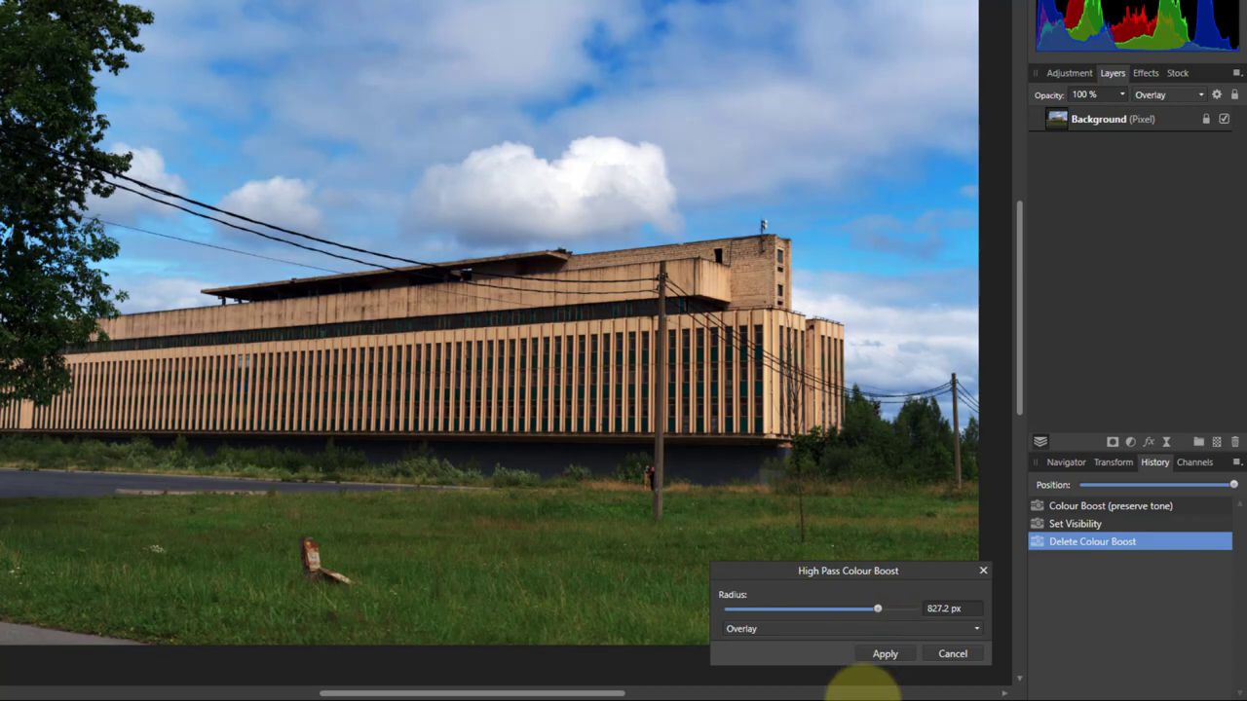
drag(876, 613, 895, 611)
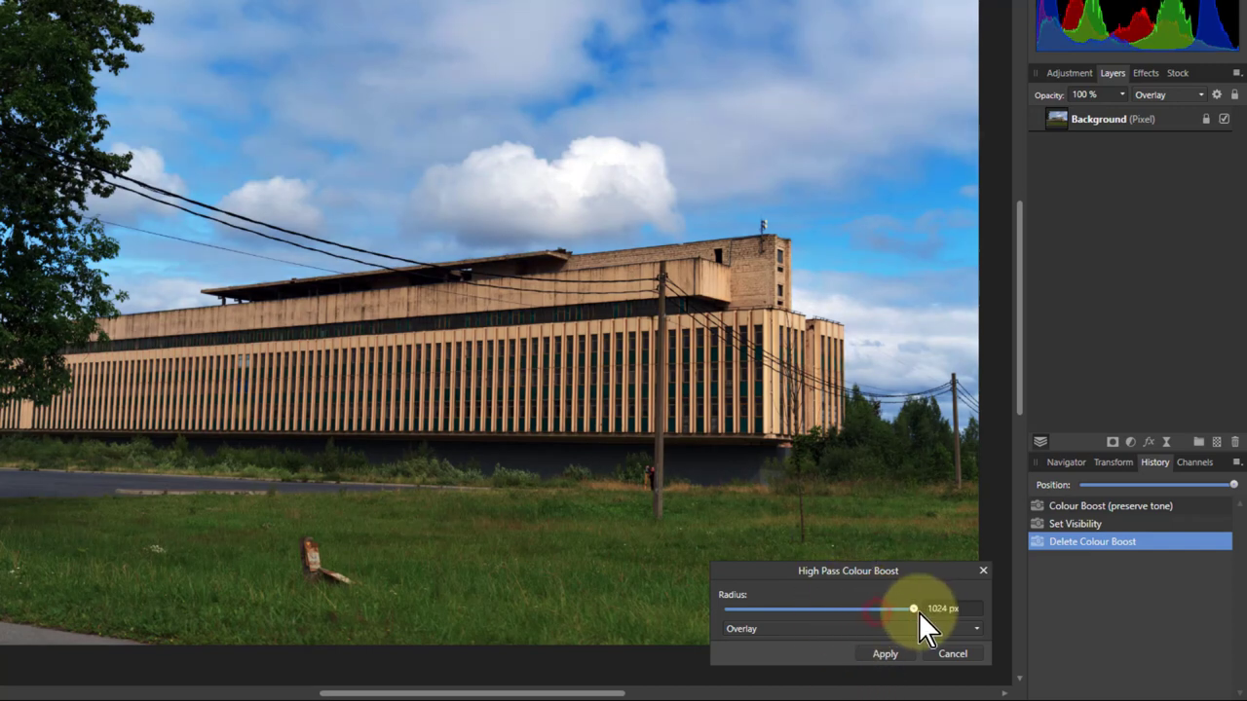
click(756, 630)
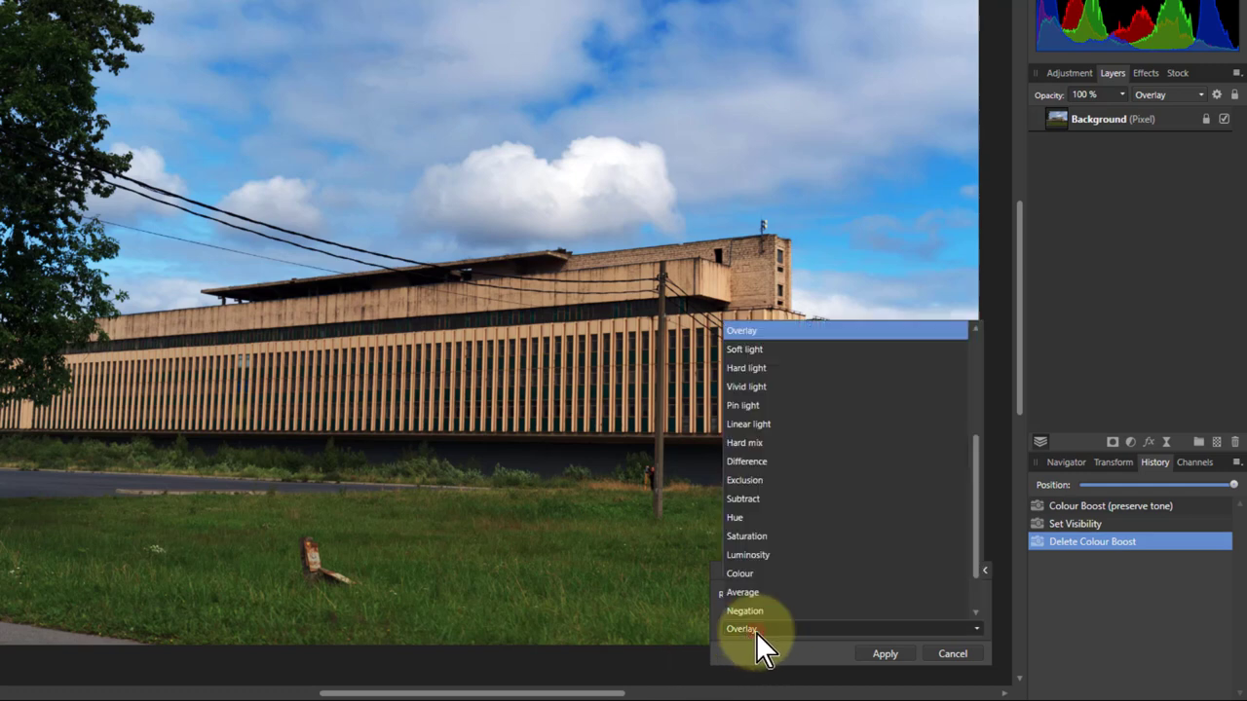
click(745, 349)
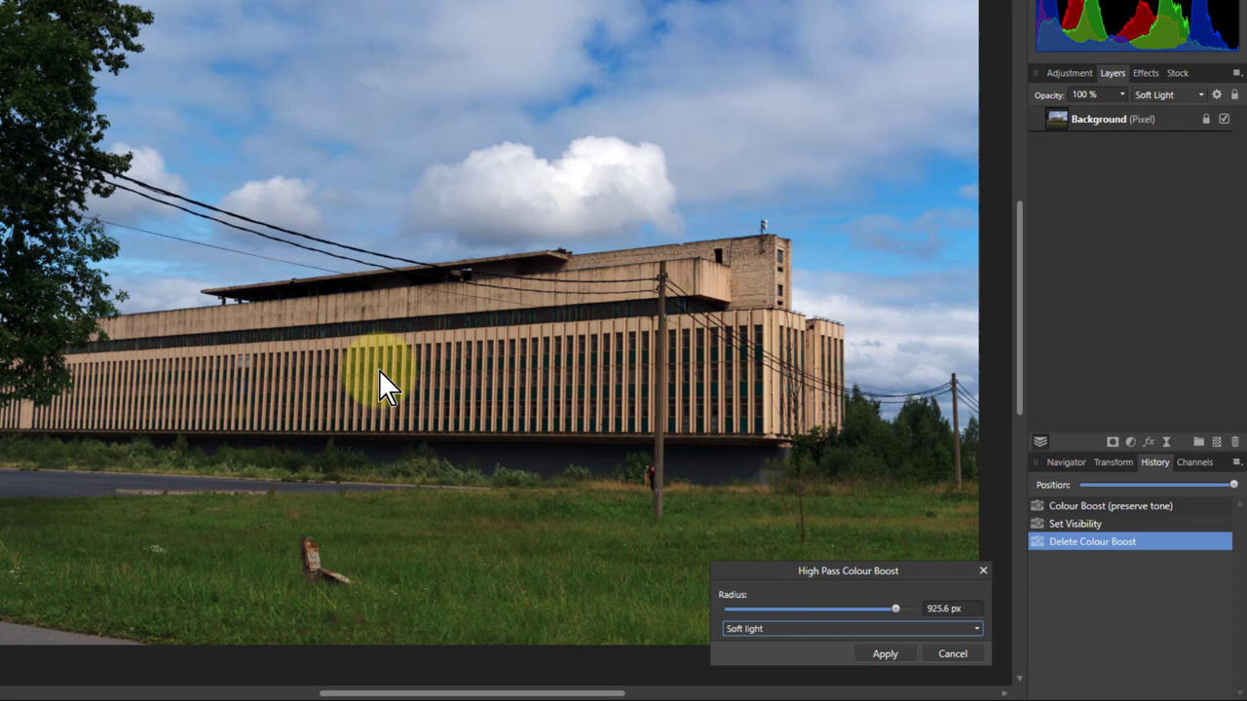
click(883, 654)
click(1037, 118)
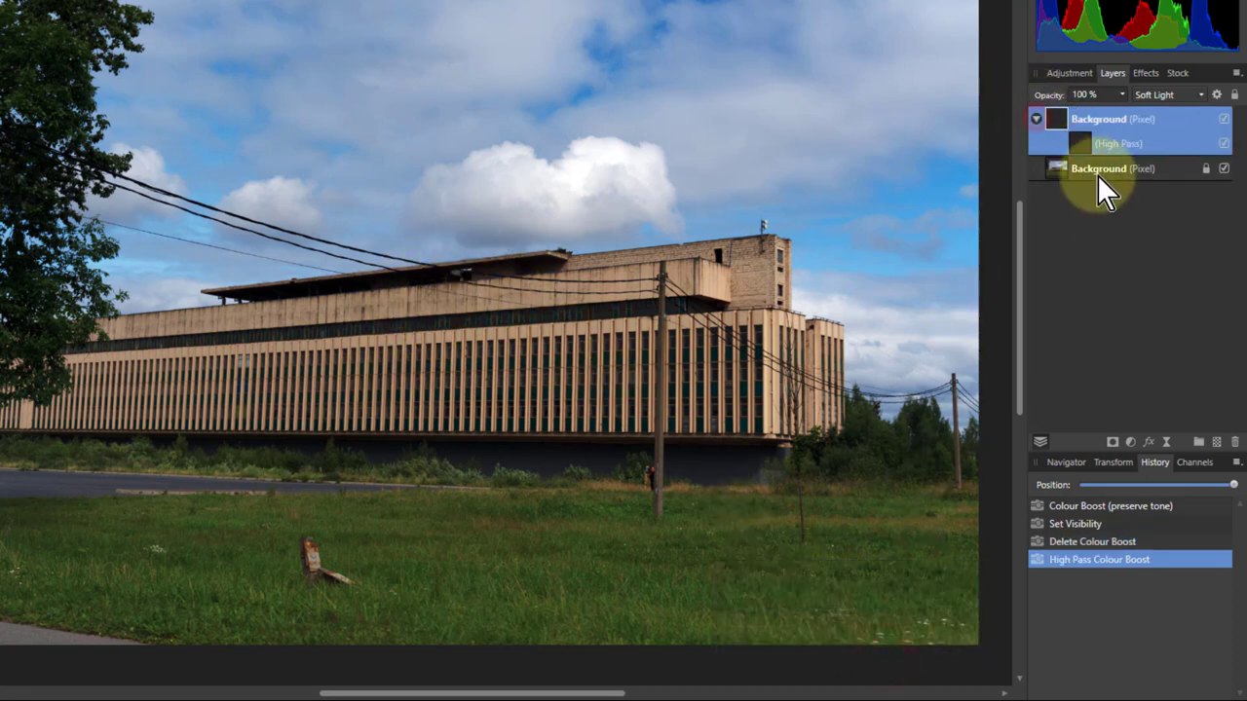
click(1079, 144)
double_click(1081, 146)
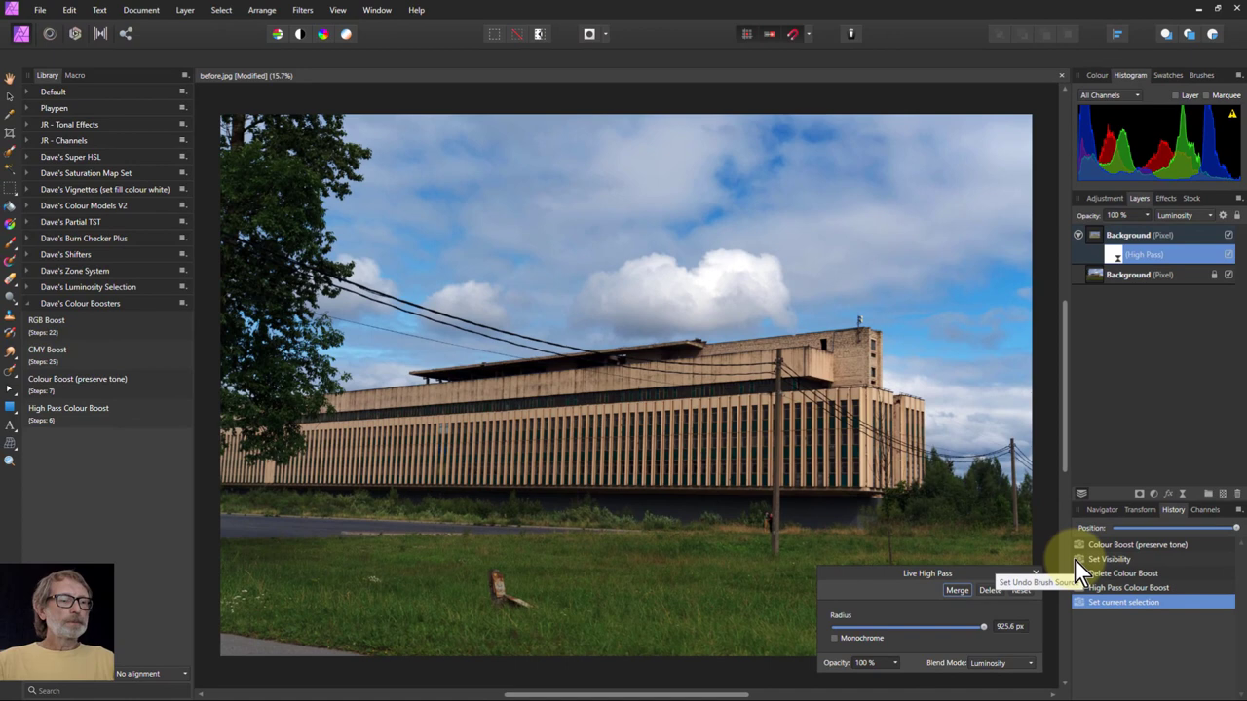
click(1035, 574)
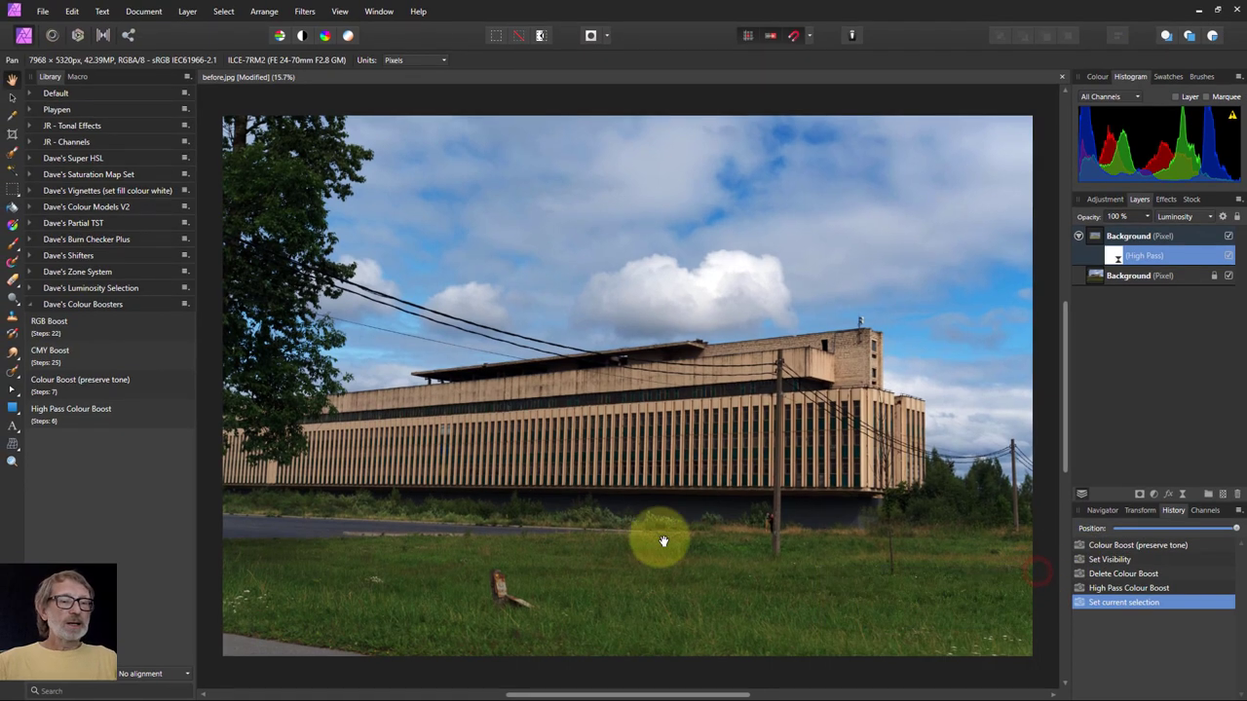